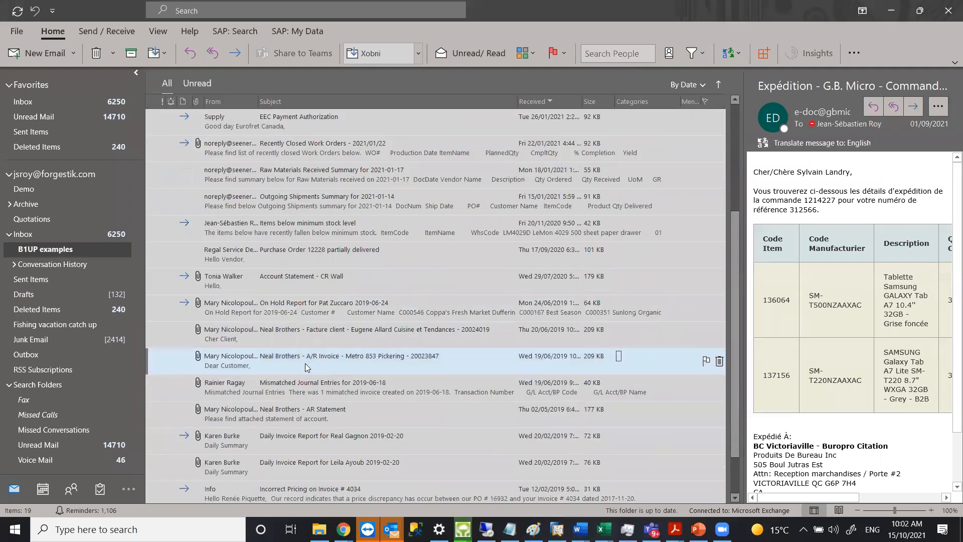
- Open the Neal Brothers A/R Invoice email for Metro 853 Pickering, review its sender, recipient, PDF attachment and message text, and close it
click(305, 363)
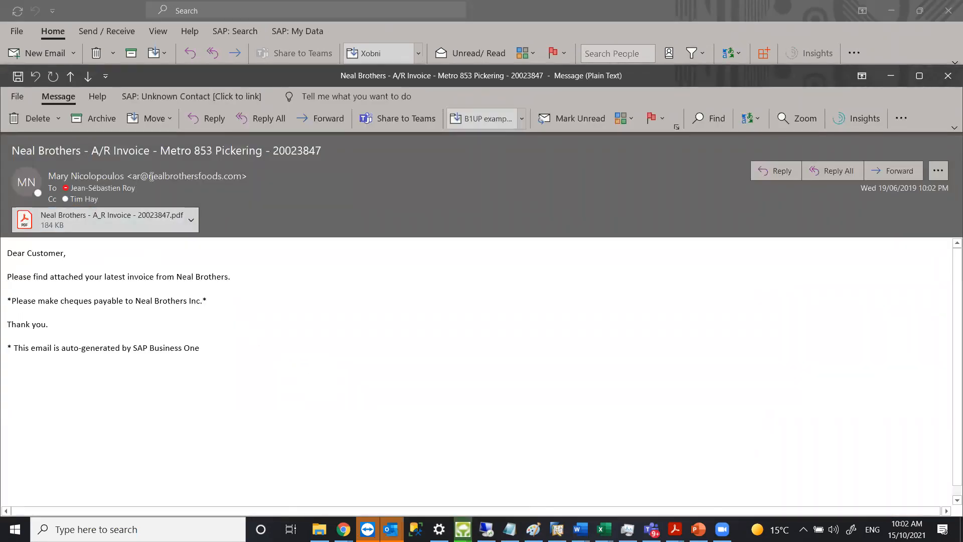
drag(132, 176, 160, 176)
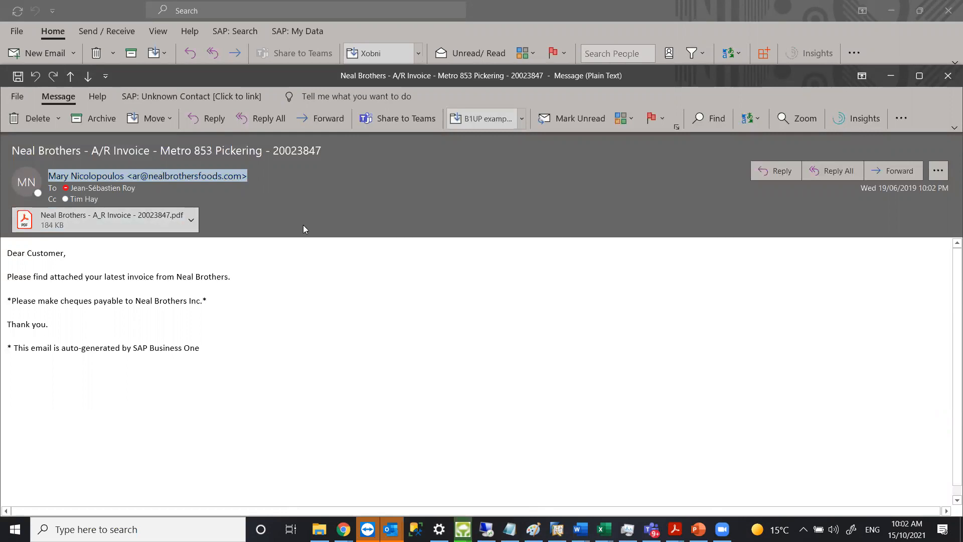
click(103, 188)
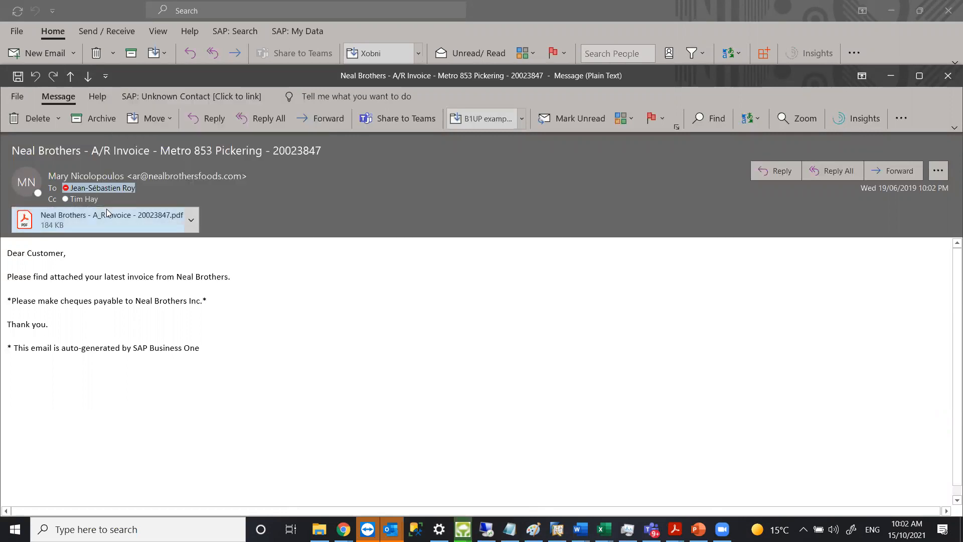
click(60, 225)
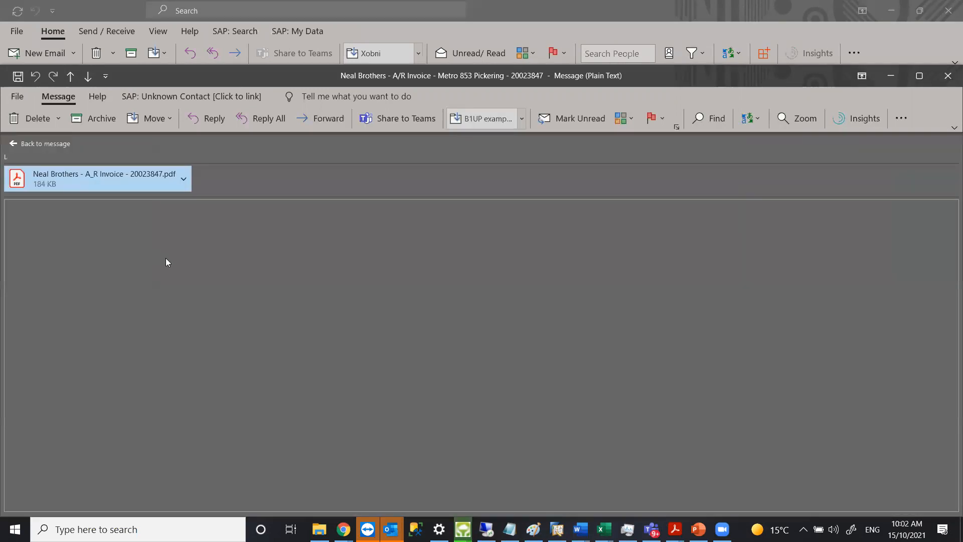
click(43, 143)
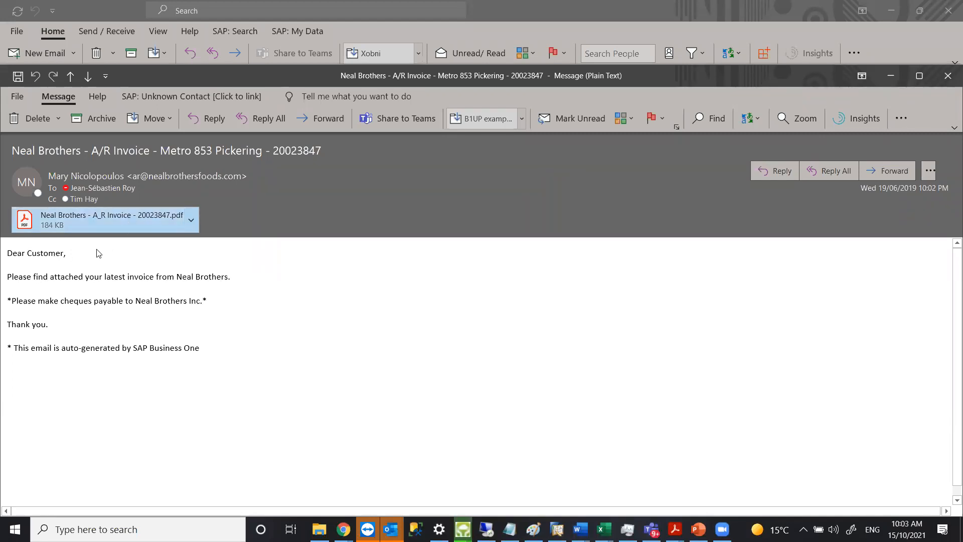
click(66, 256)
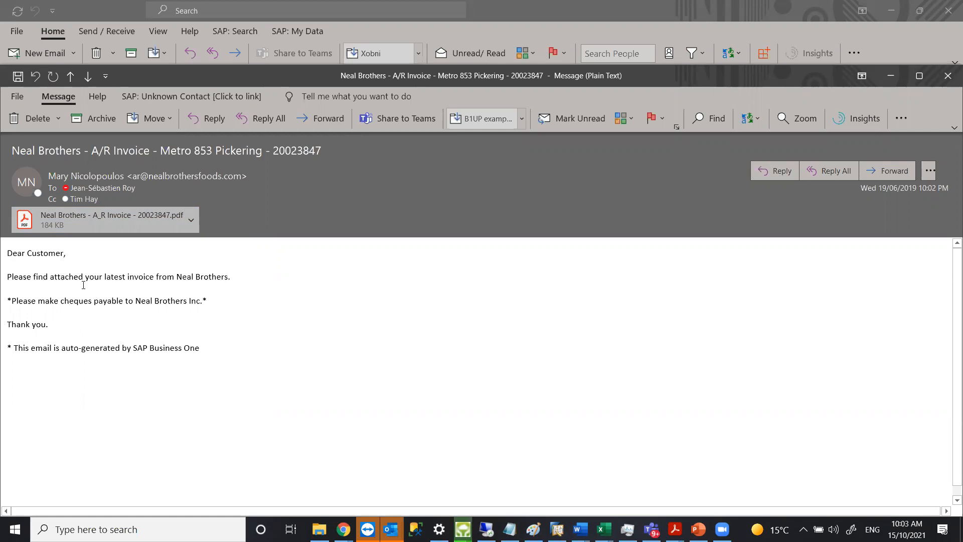
click(92, 219)
key(Escape)
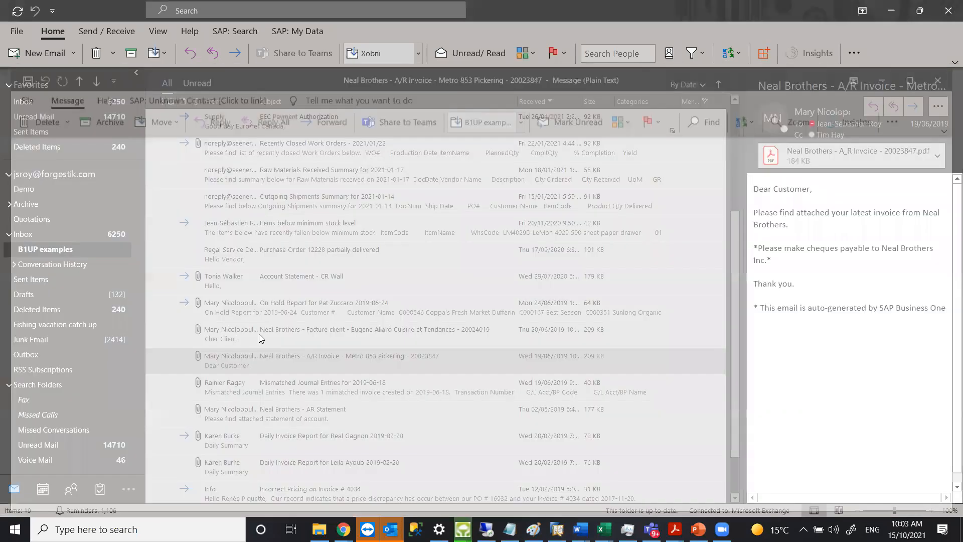
- Open the French Neal Brothers "Facture client" email, read its message, and close it
click(259, 334)
double_click(259, 334)
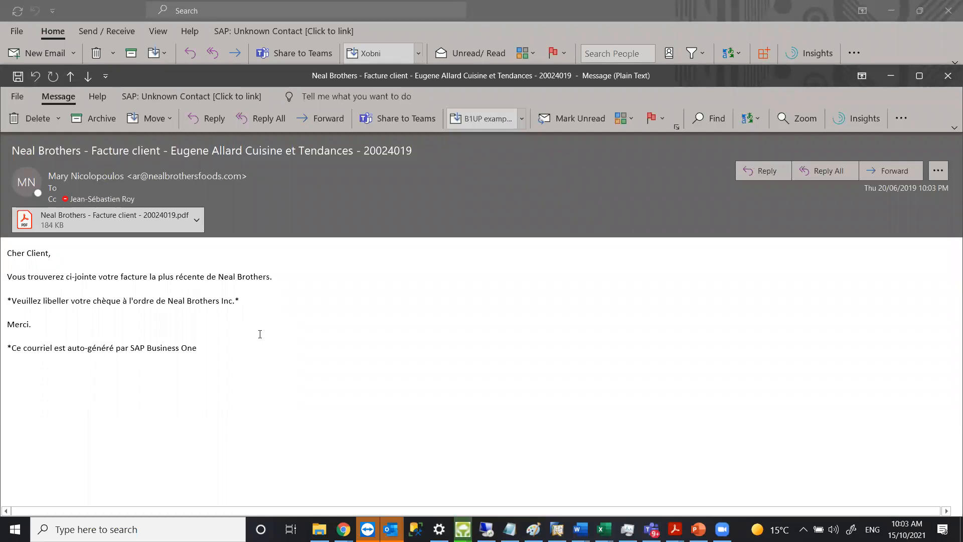
key(Escape)
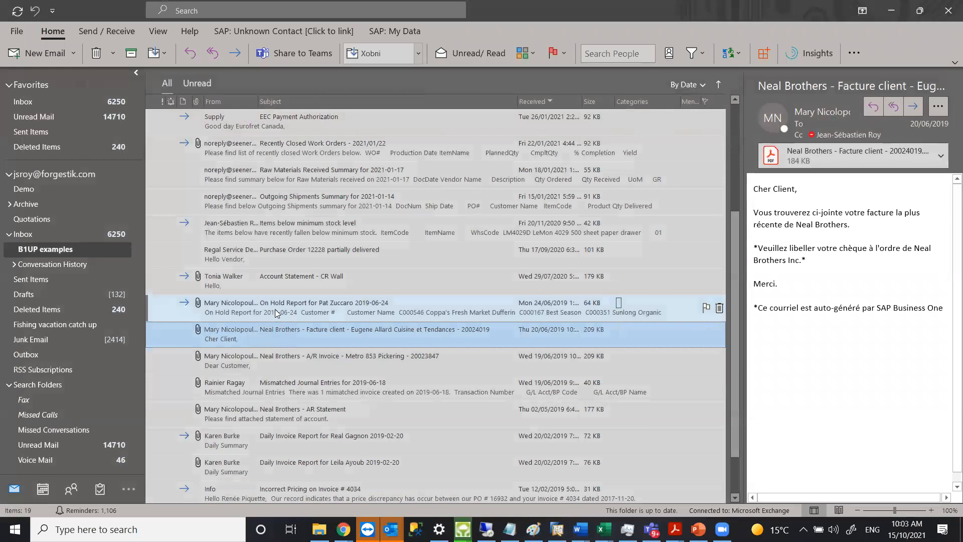
- Open the On Hold Report email dated 2019-06-24, examine its table of customer numbers and names, and close it
double_click(275, 312)
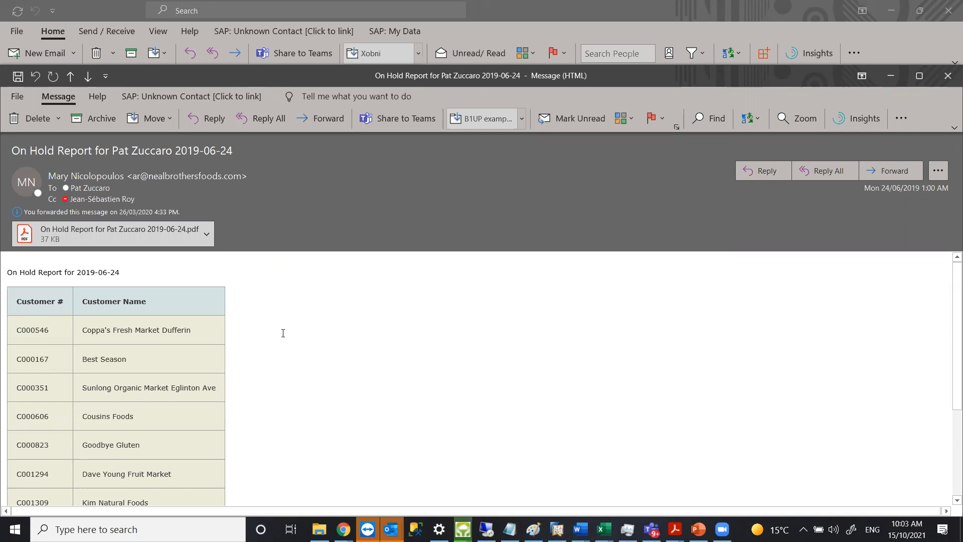
scroll(283, 333, down, 5)
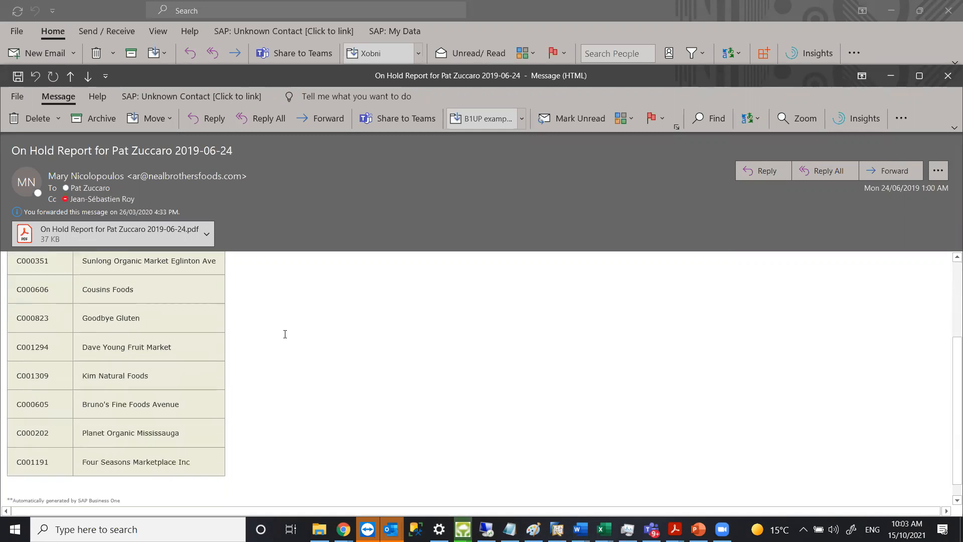
scroll(62, 354, up, 5)
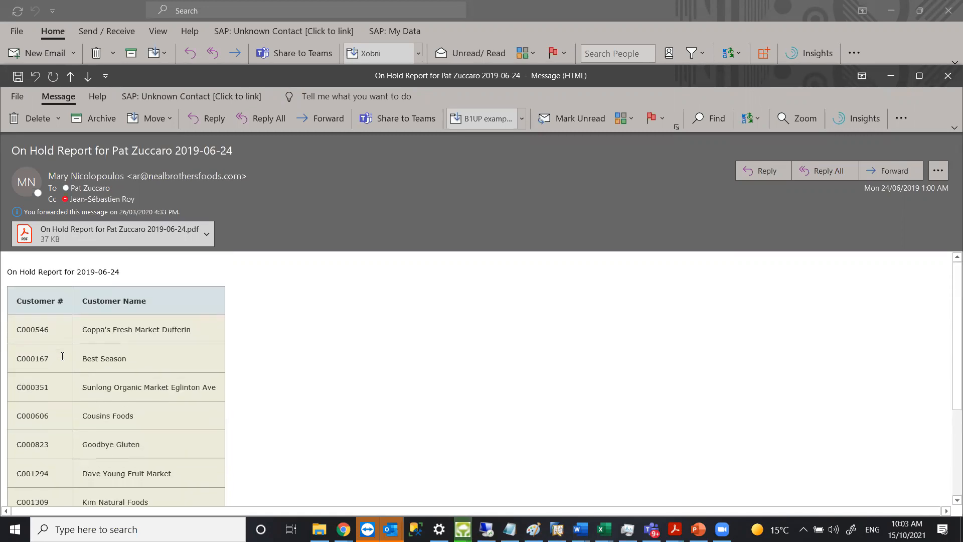
drag(19, 302, 100, 435)
click(266, 431)
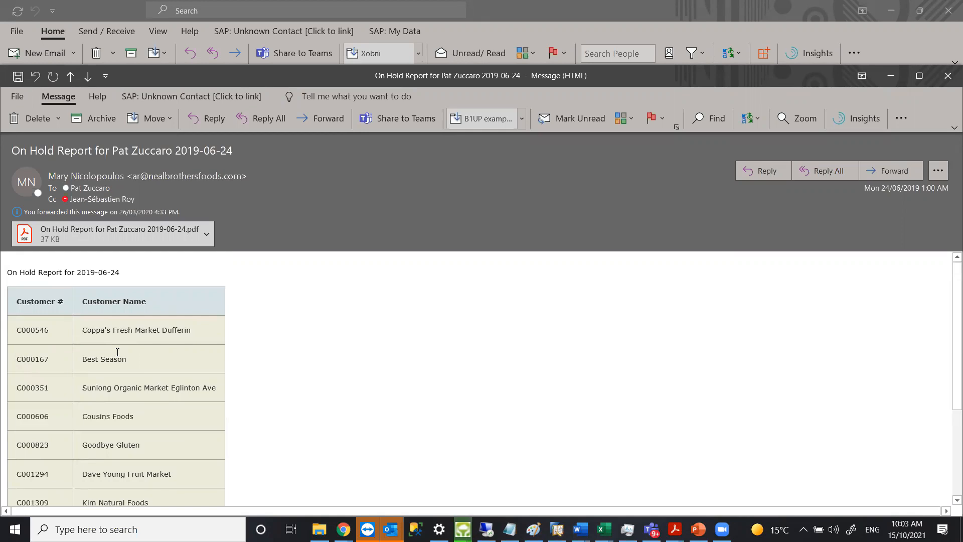
key(Escape)
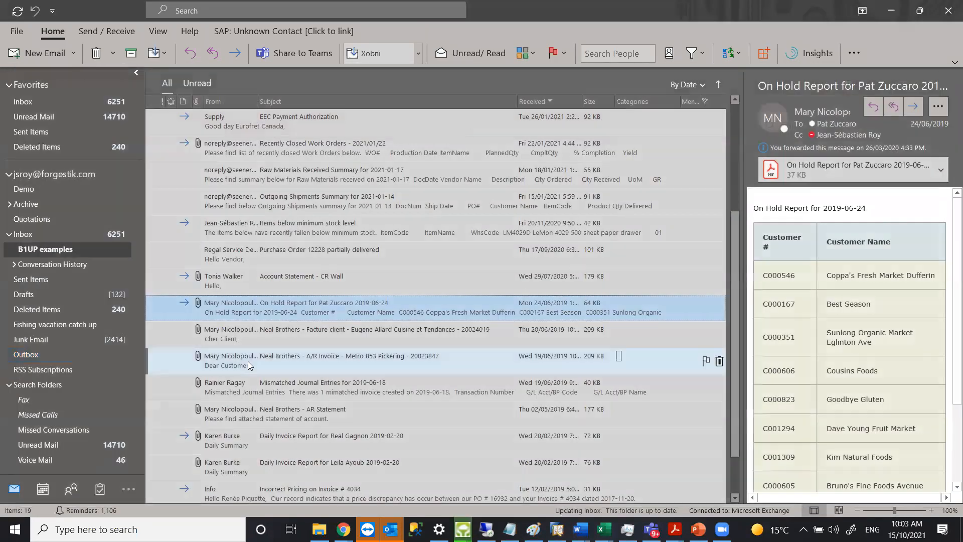
- Open the Neal Brothers AR Statement email, review its attached Account Statement PDF, and close the message
double_click(268, 420)
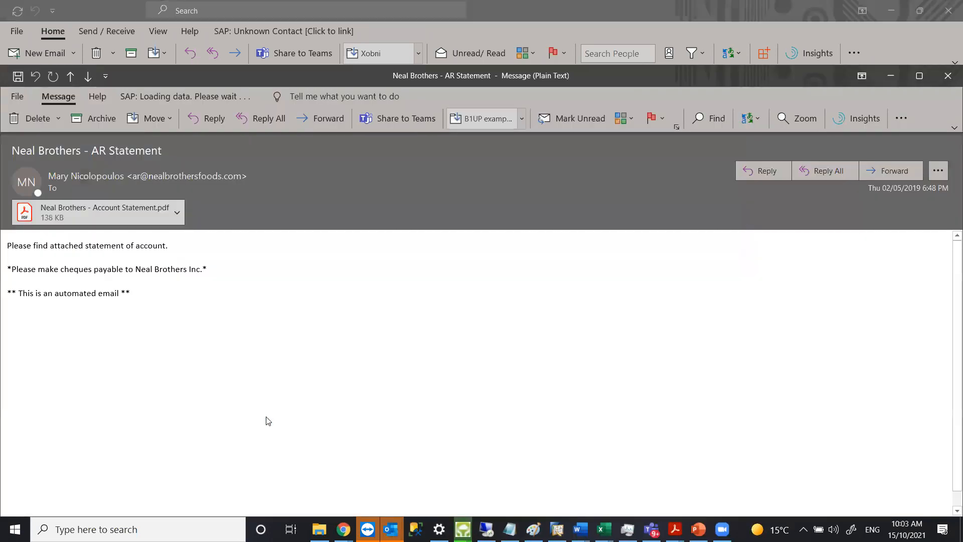
click(96, 215)
double_click(96, 214)
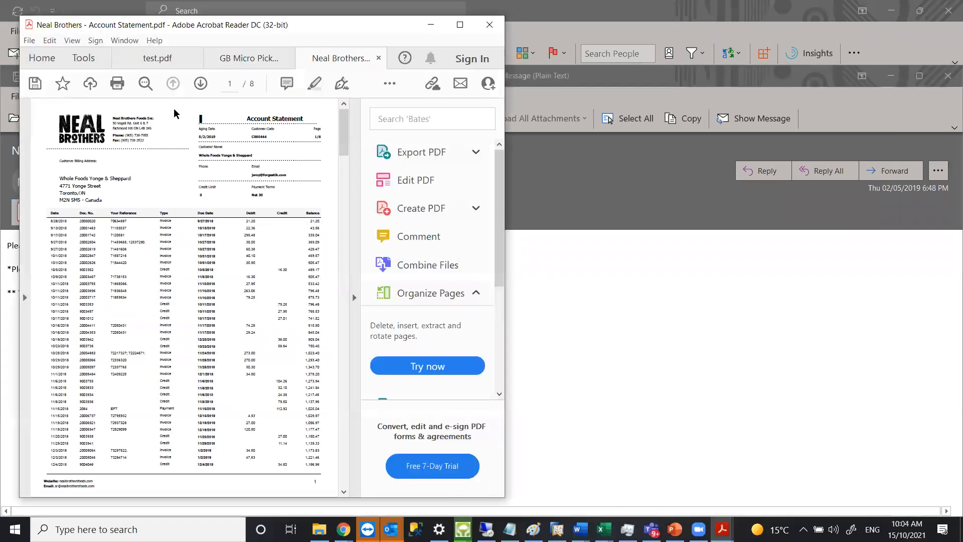
drag(188, 36, 249, 76)
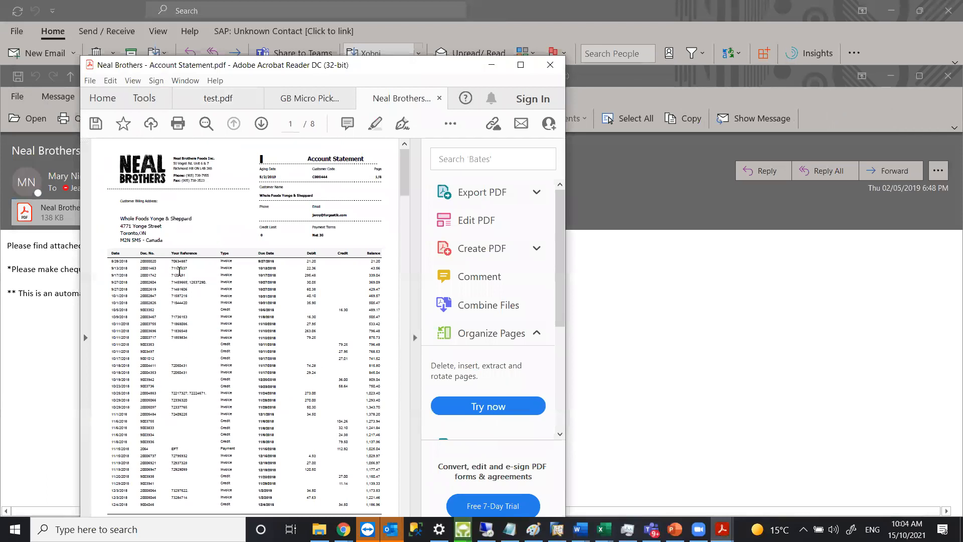
scroll(182, 282, down, 3)
scroll(182, 282, up, 3)
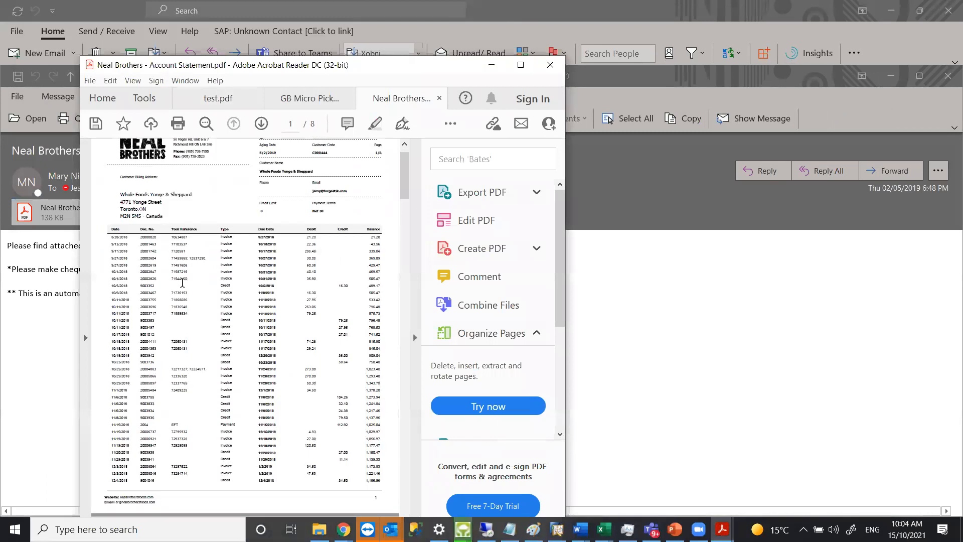
click(149, 178)
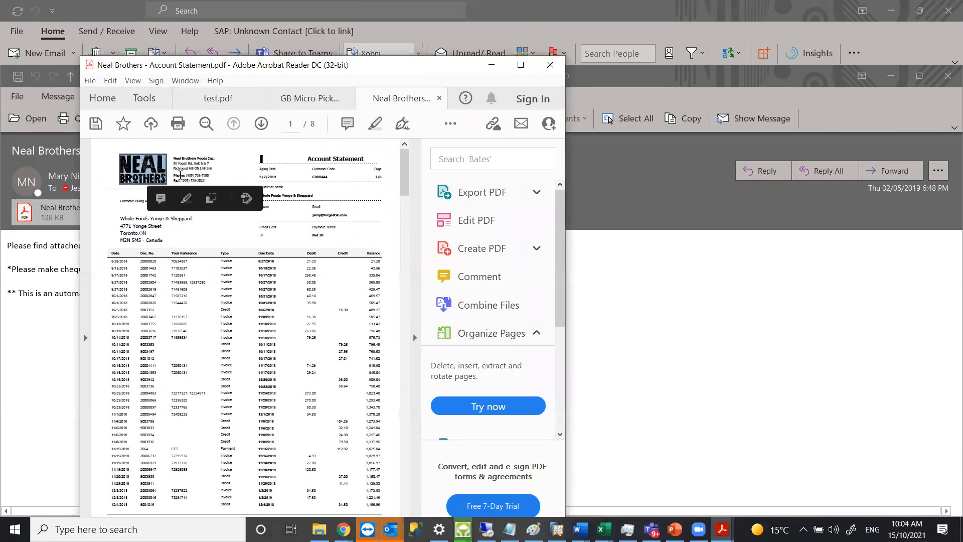
click(491, 69)
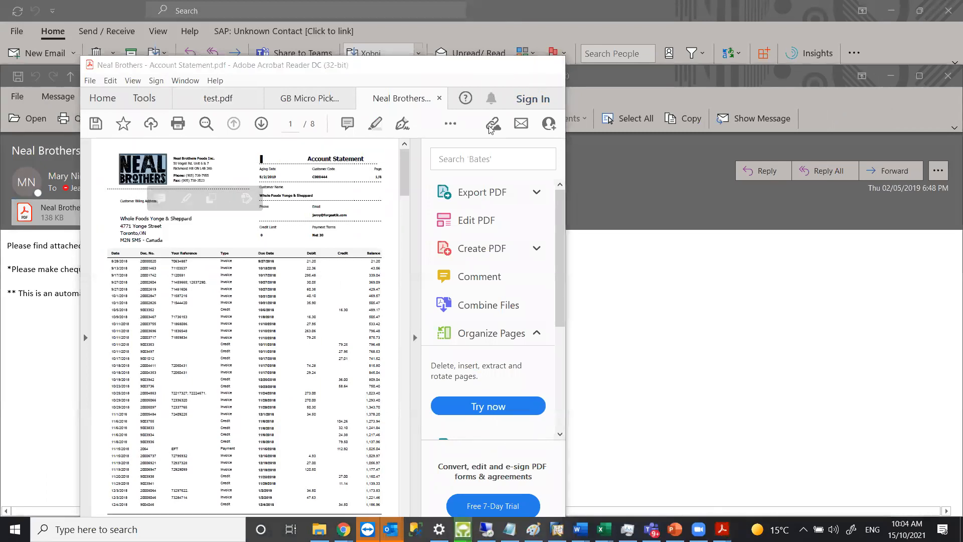
key(Escape)
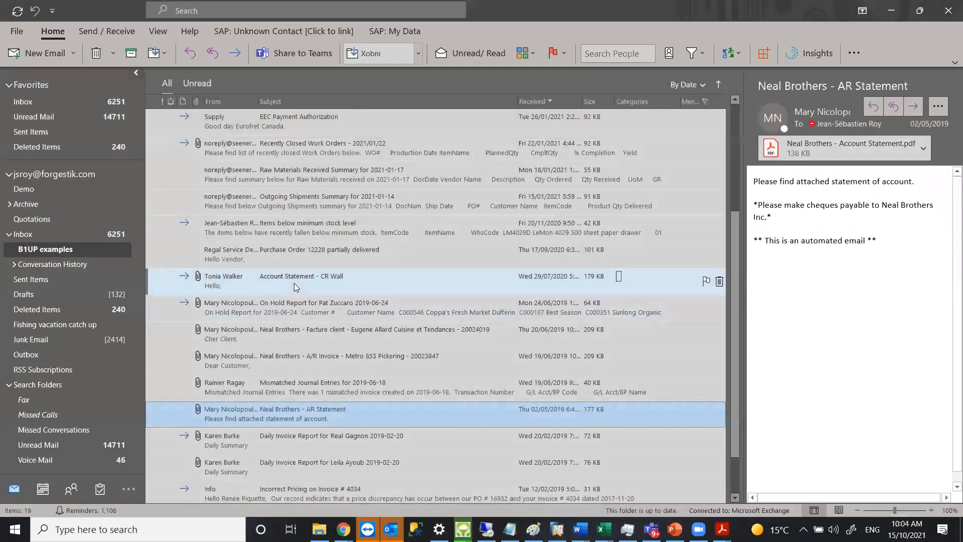
- Open the Account Statement - CR Wall email, view its attached statement PDF, and close the message
click(294, 284)
double_click(294, 283)
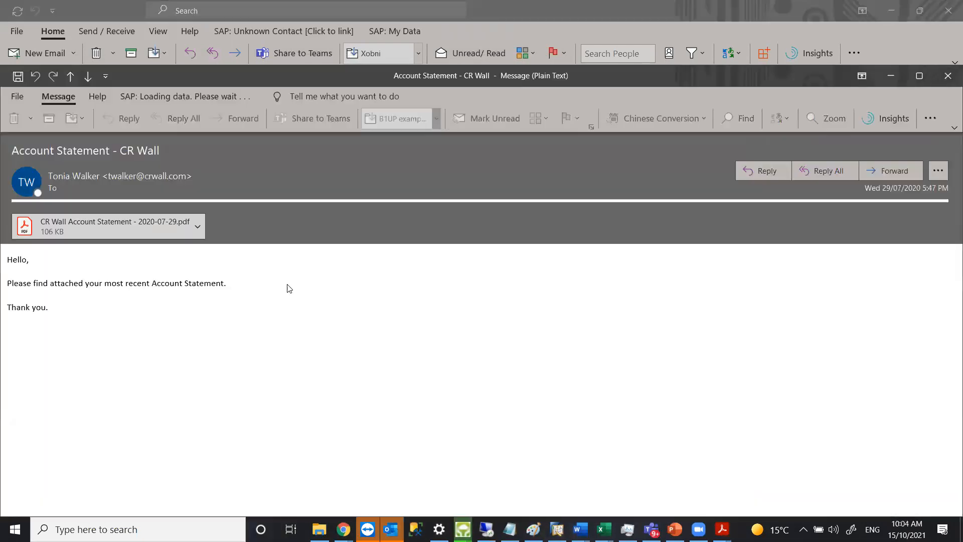
double_click(122, 230)
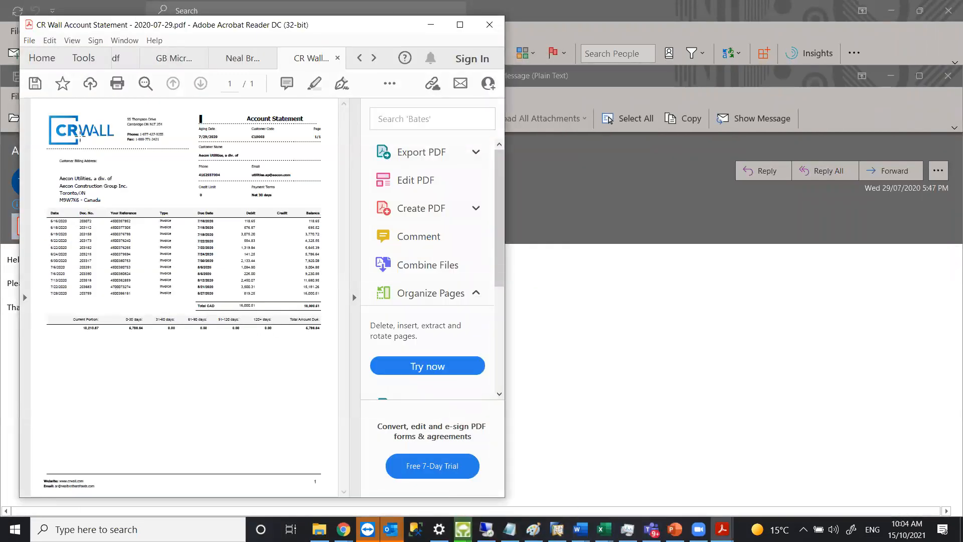
drag(182, 29, 304, 81)
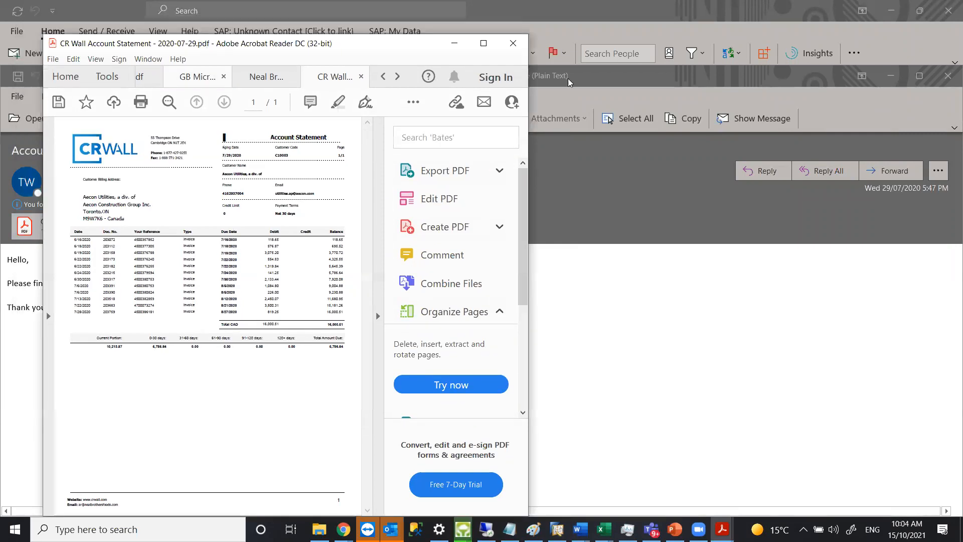
click(552, 77)
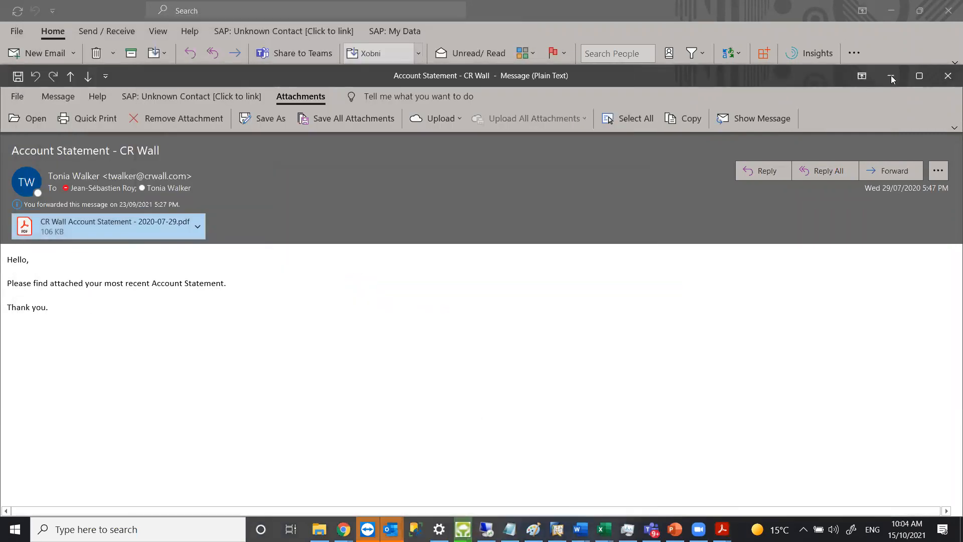
click(948, 76)
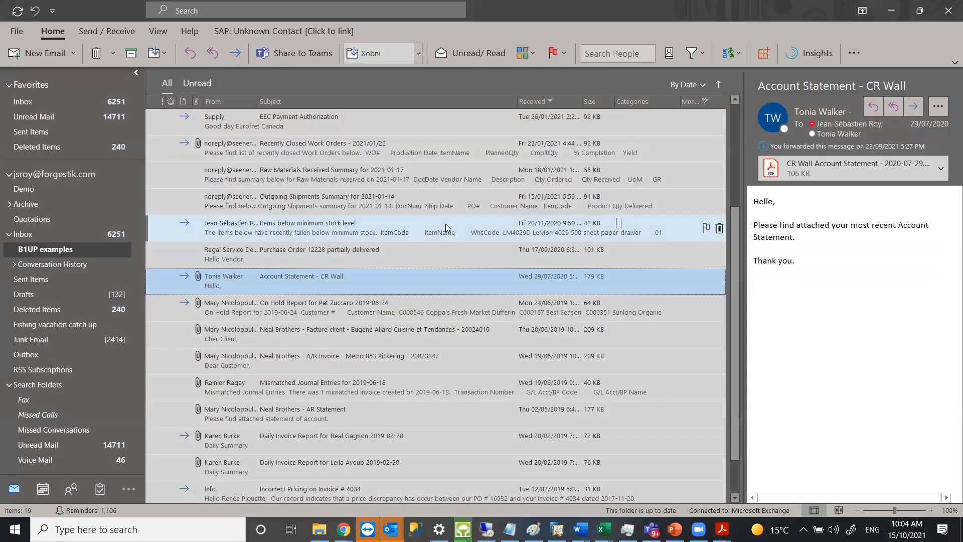
- Open the FW: Payment Notification email and its second attached outgoing payment notification
scroll(445, 224, up, 3)
click(299, 129)
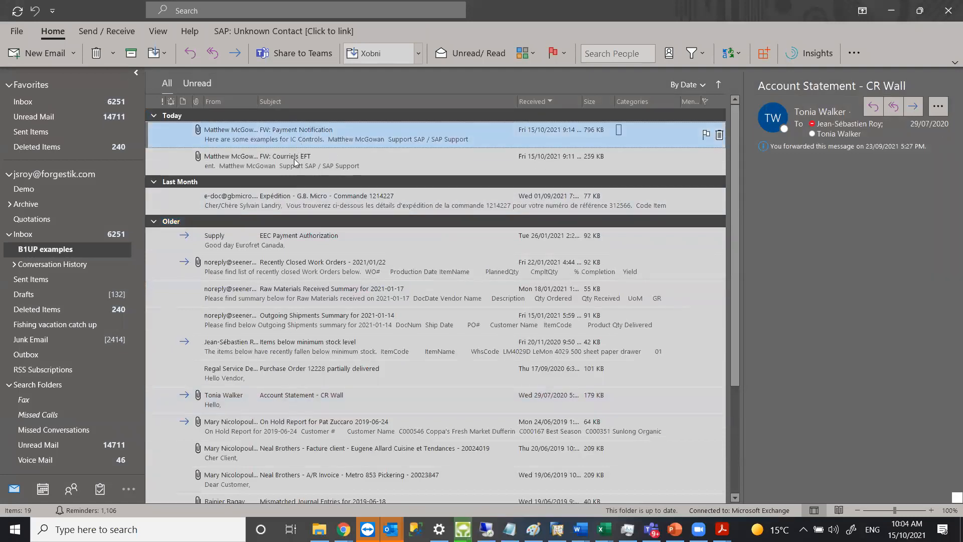
double_click(270, 135)
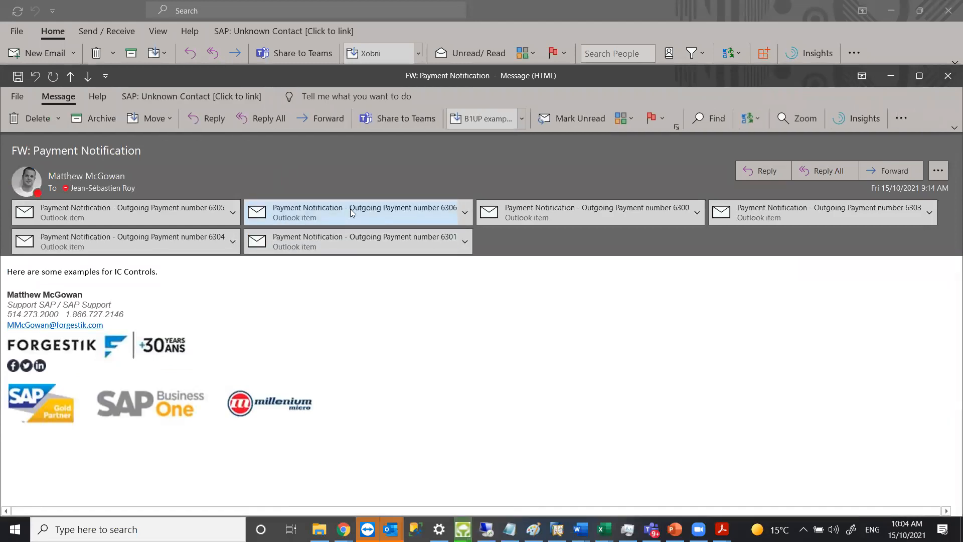
double_click(334, 213)
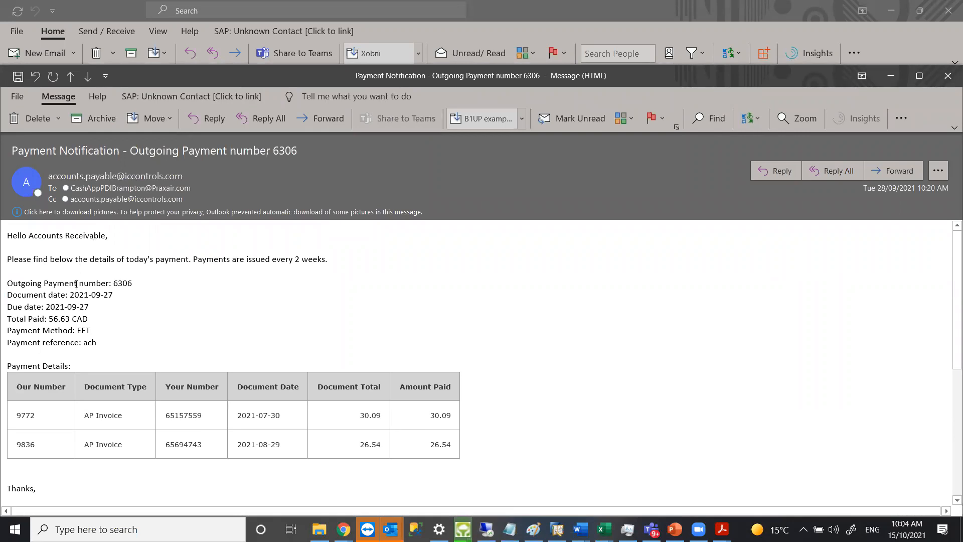
- Examine the notification's payment number, document date, total paid, payment method, Payment Details table and the signature and contact section below
double_click(115, 282)
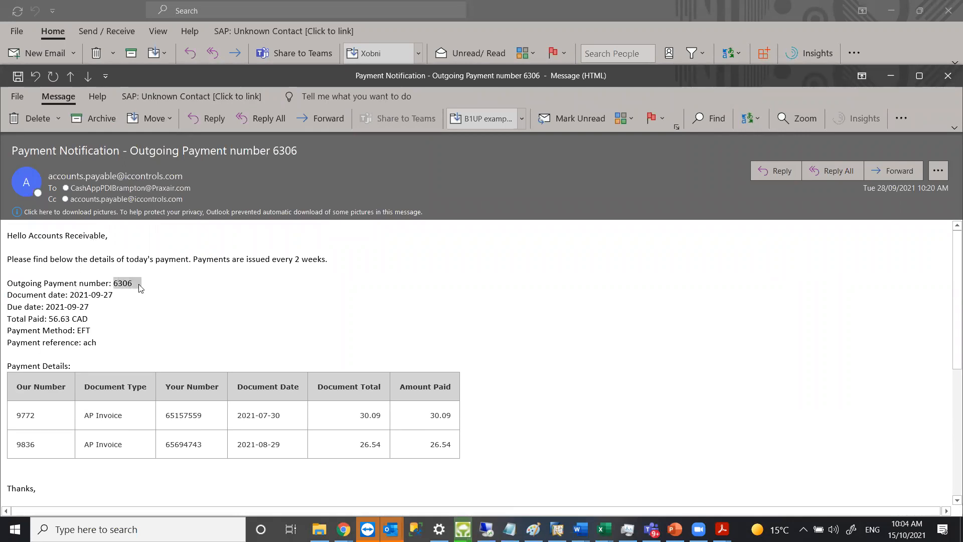
double_click(82, 296)
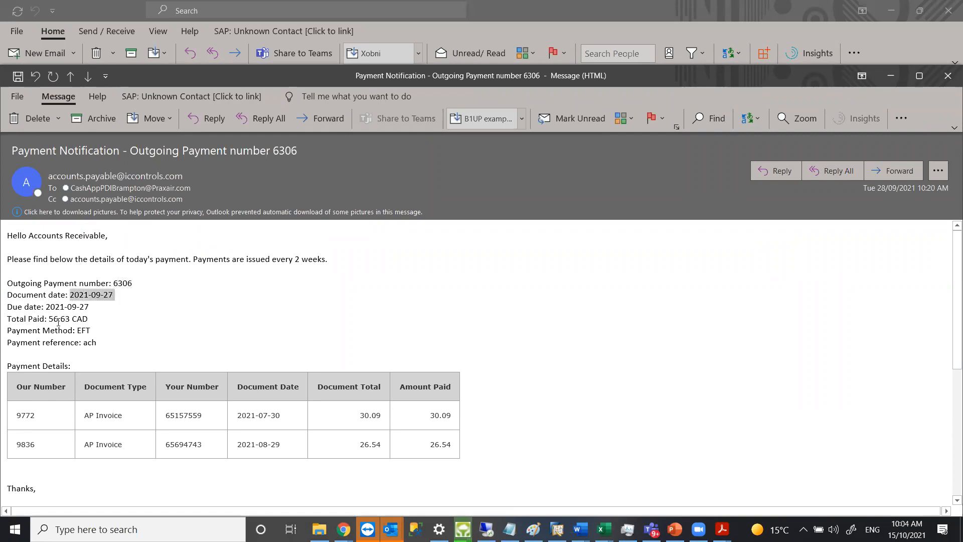
drag(50, 319, 94, 317)
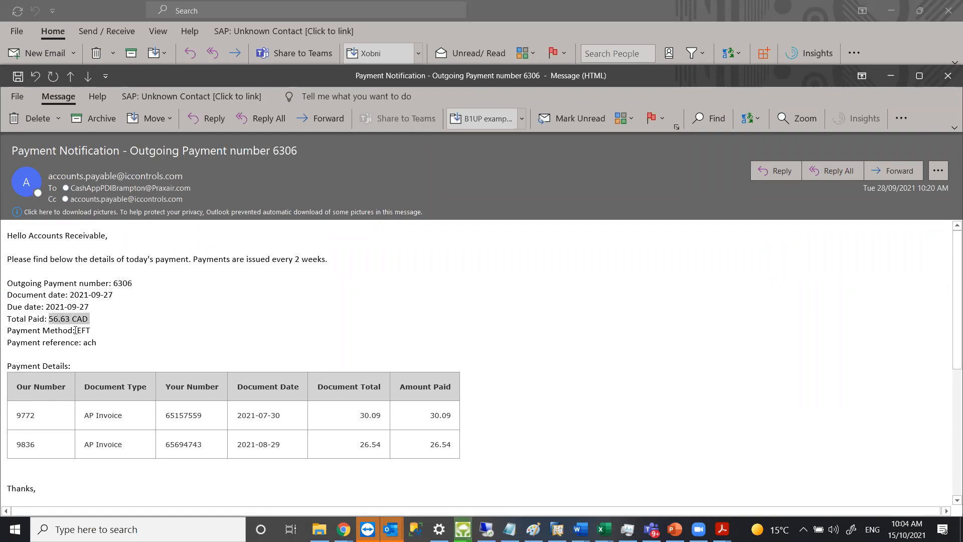
double_click(76, 330)
click(72, 372)
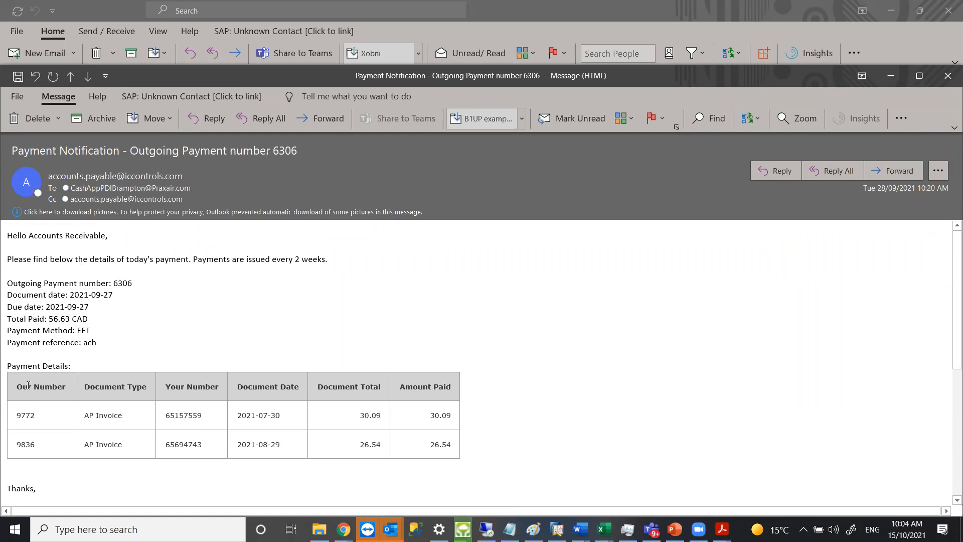
drag(18, 385, 433, 446)
scroll(527, 417, down, 7)
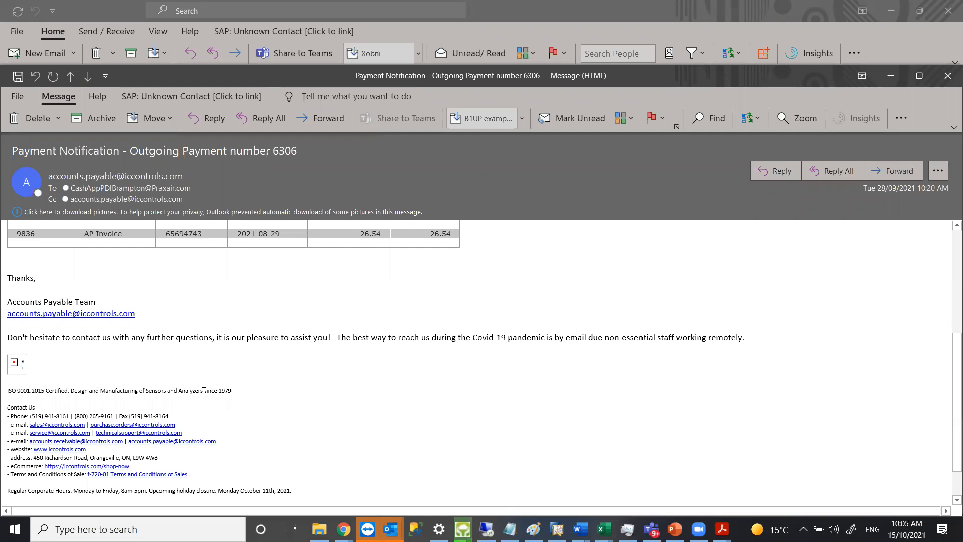
scroll(232, 394, down, 1)
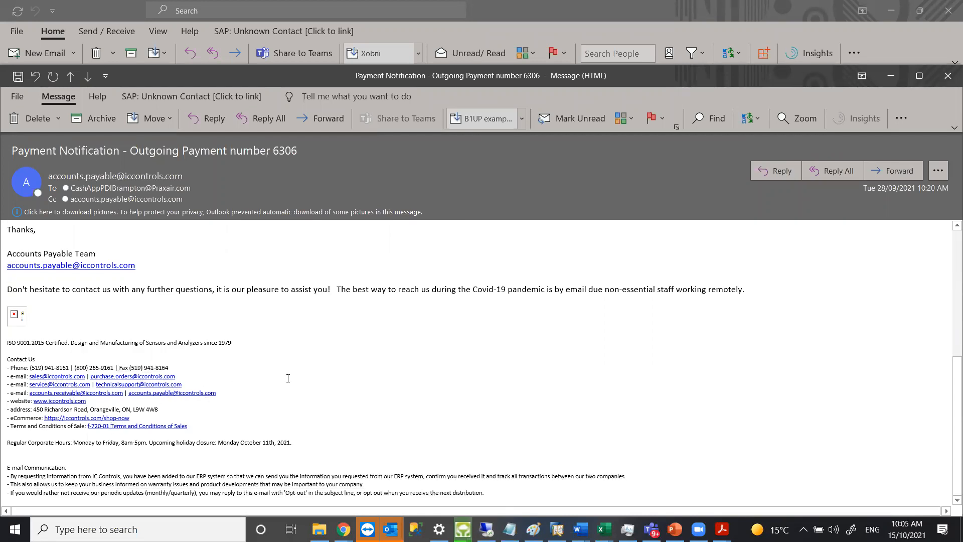
- Close the outgoing payment notification and the forwarded message, and open the Incorrect Pricing on Invoice email
key(Escape)
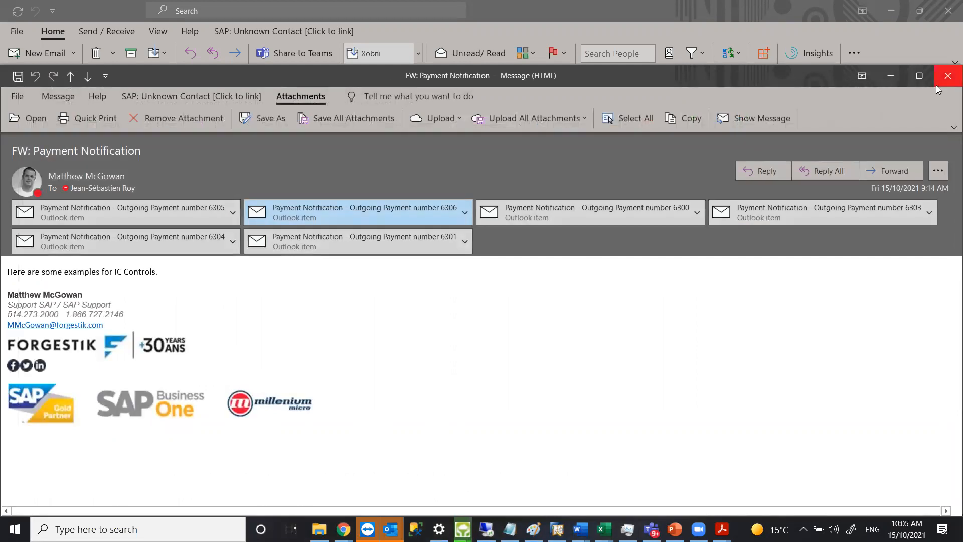
click(947, 75)
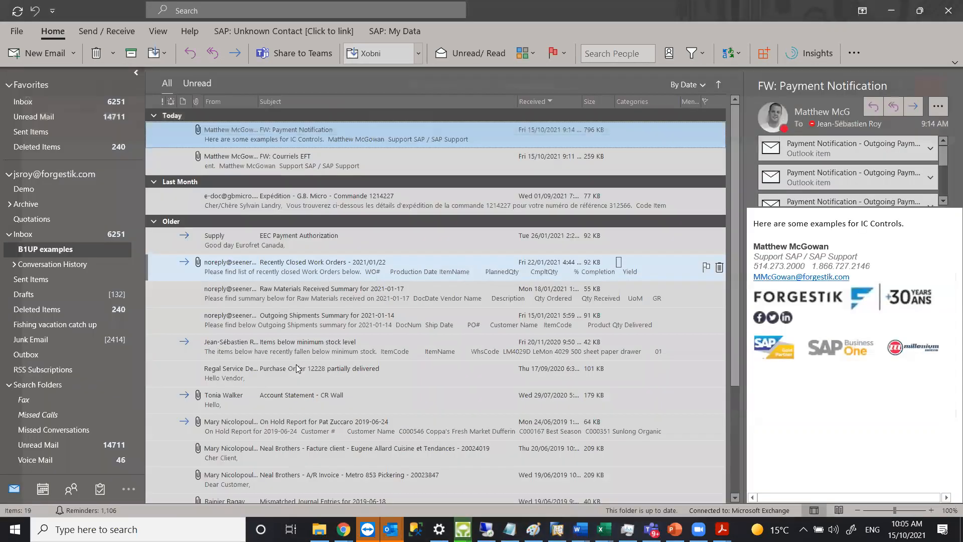
scroll(296, 364, down, 5)
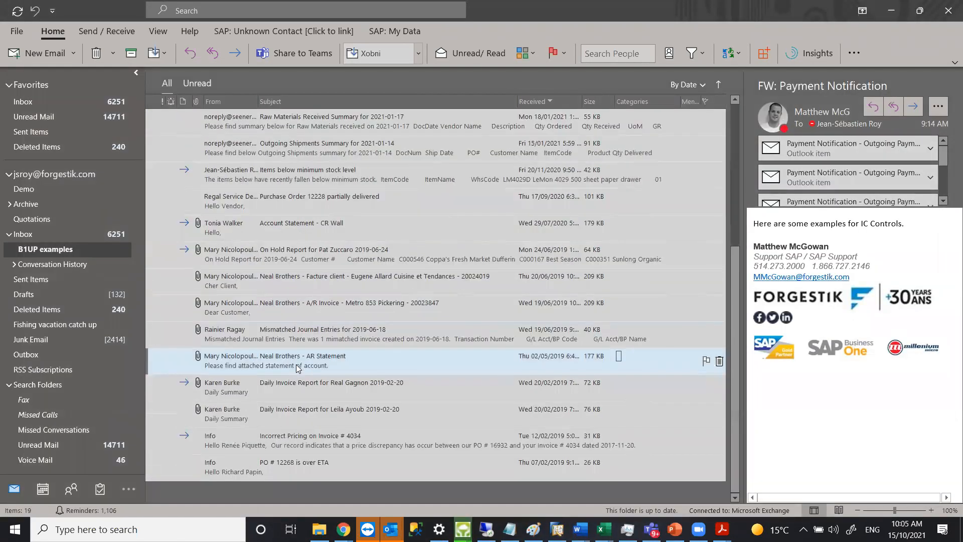
click(277, 446)
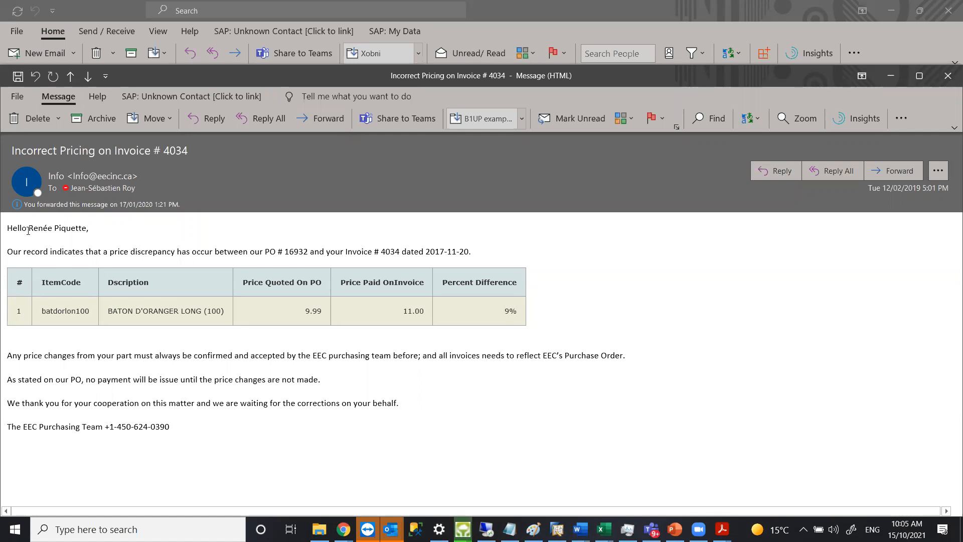
- Examine the email's greeting, PO number, invoice reference and date, and price discrepancy table, and close the message
drag(28, 230, 91, 229)
click(63, 256)
drag(278, 252, 309, 254)
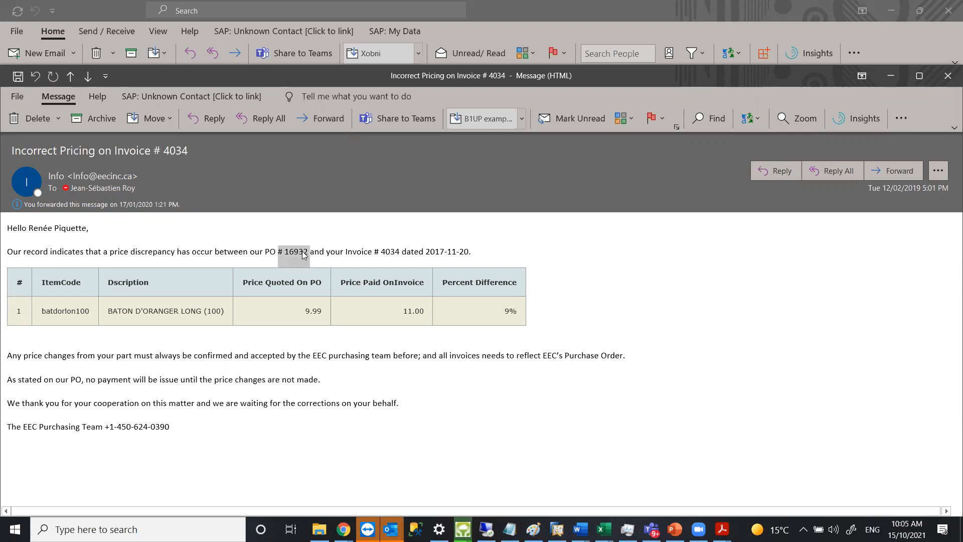
drag(374, 252, 470, 251)
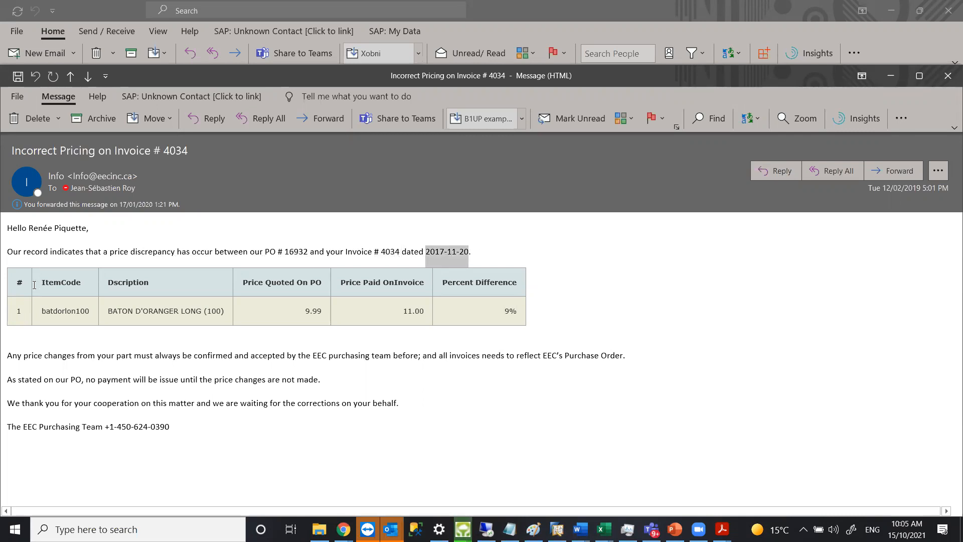
click(31, 300)
drag(31, 300, 467, 302)
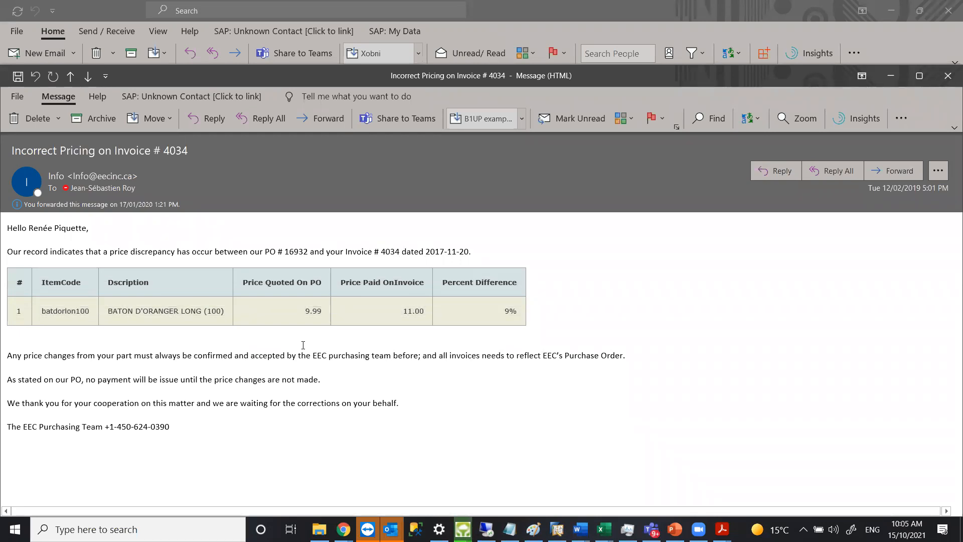
click(949, 75)
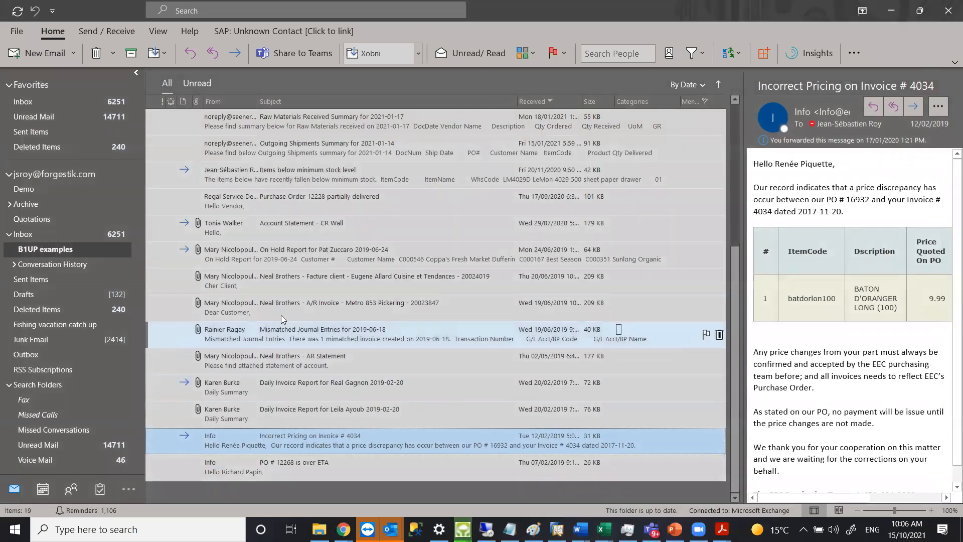
- Open the Raw Materials Received Summary for 2021-01-17 email, review its table of received materials, and close the message
scroll(281, 315, up, 2)
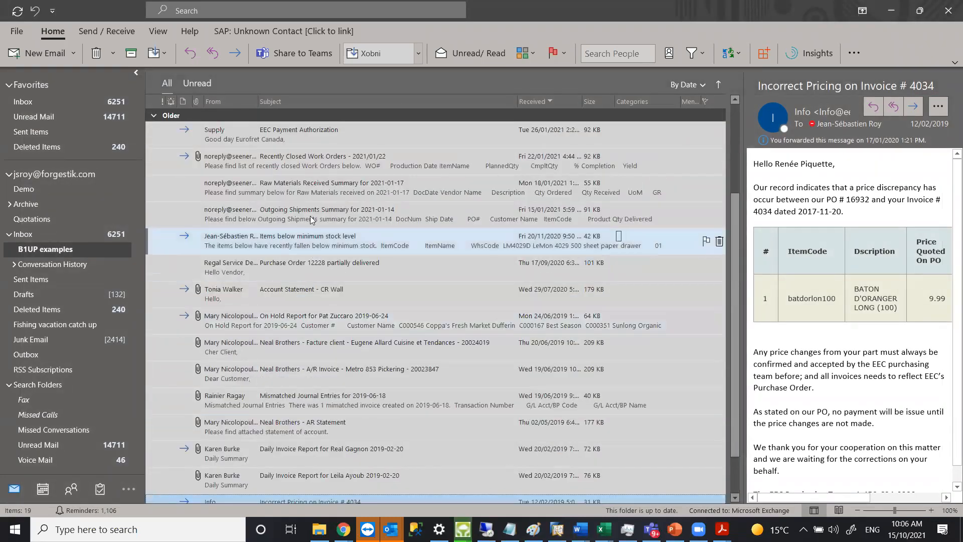
click(312, 193)
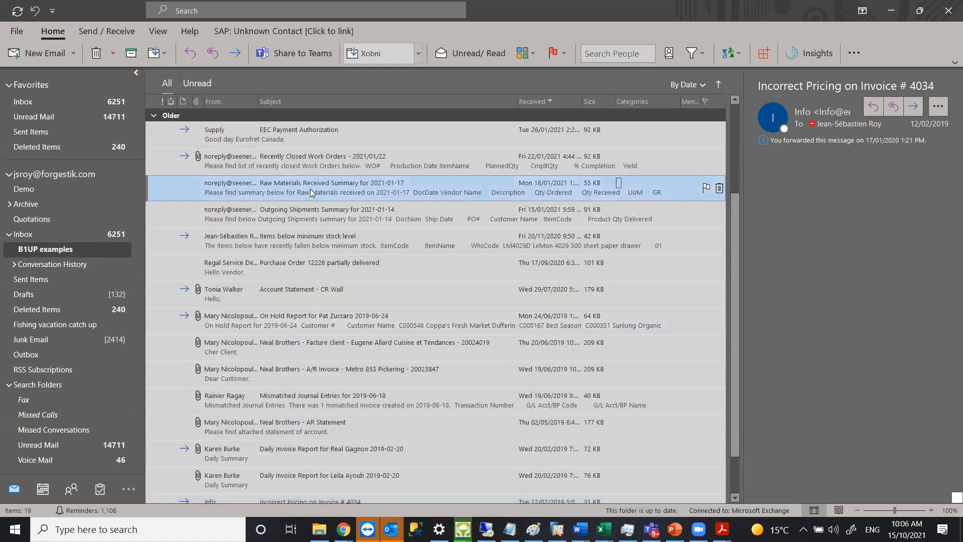
double_click(312, 192)
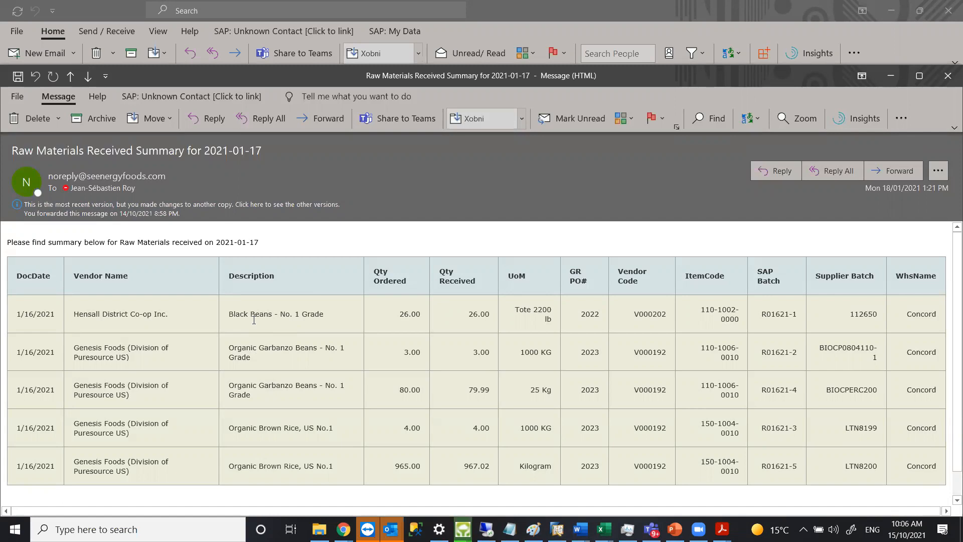
click(945, 76)
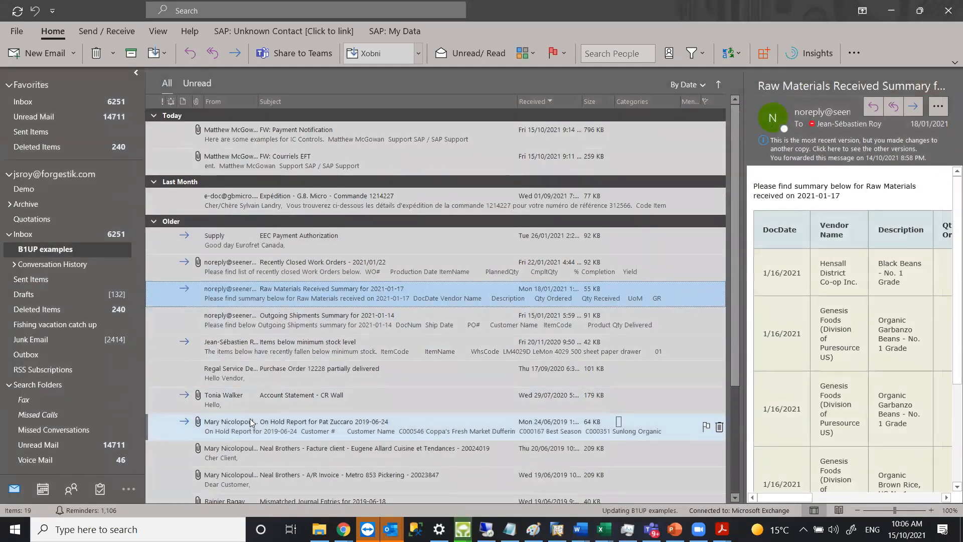
- Open the Expédition - G.B. Micro email and examine its greeting, order details and table of shipped items
click(272, 202)
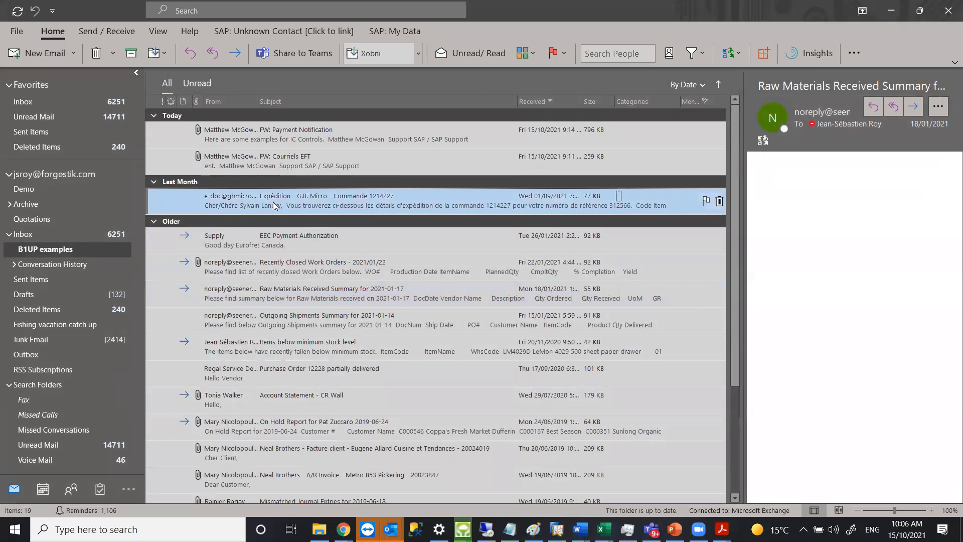
double_click(274, 206)
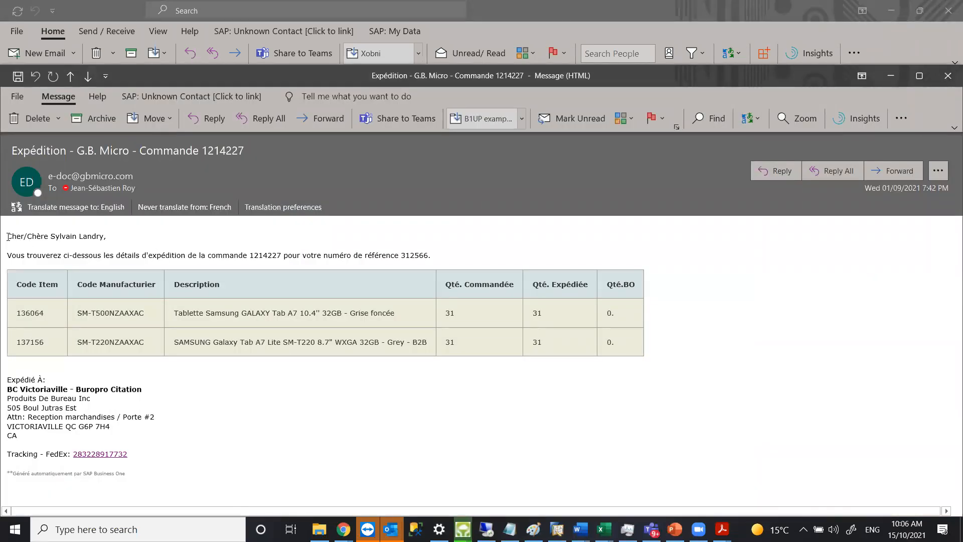
drag(8, 236, 284, 342)
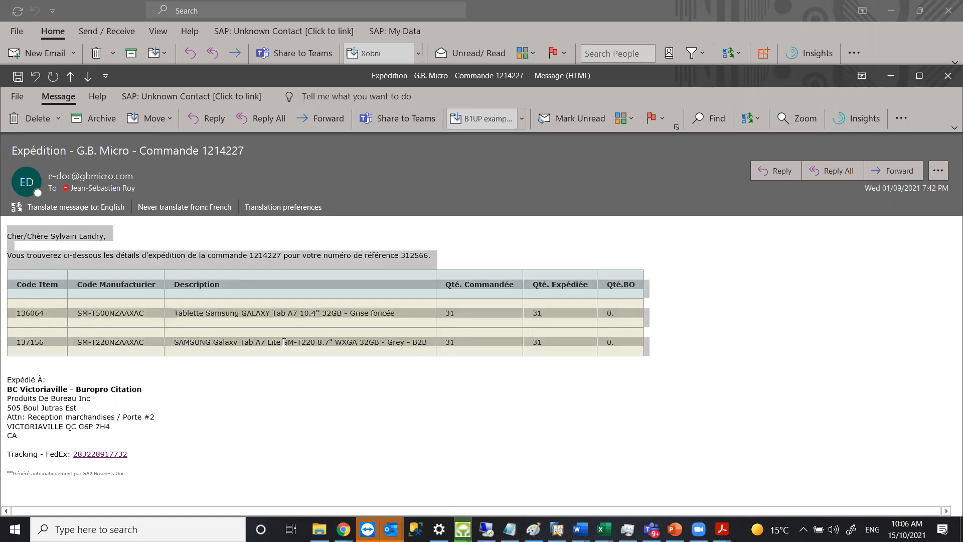
click(195, 451)
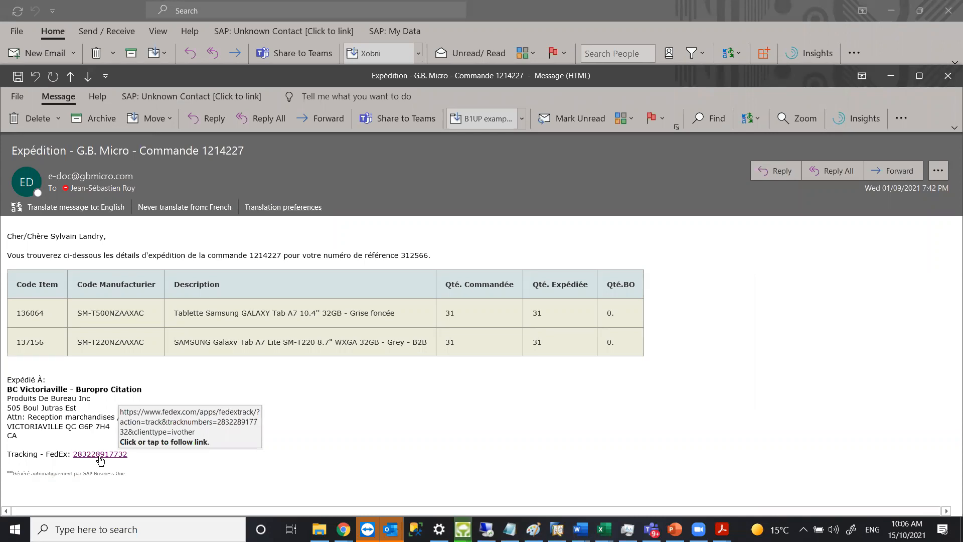
- Point out the FedEx carrier name and follow the tracking link to the shipment's tracking page
drag(46, 455, 64, 455)
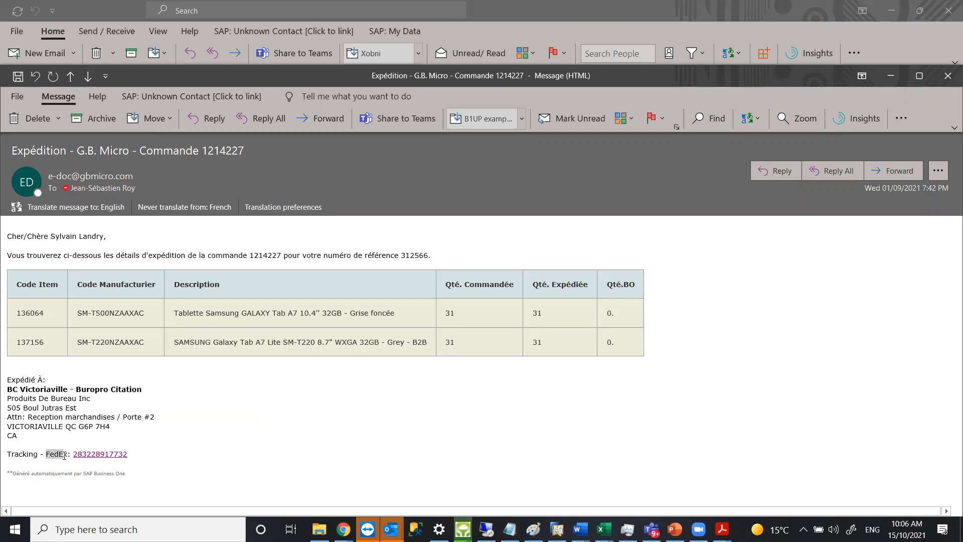
click(131, 465)
click(95, 458)
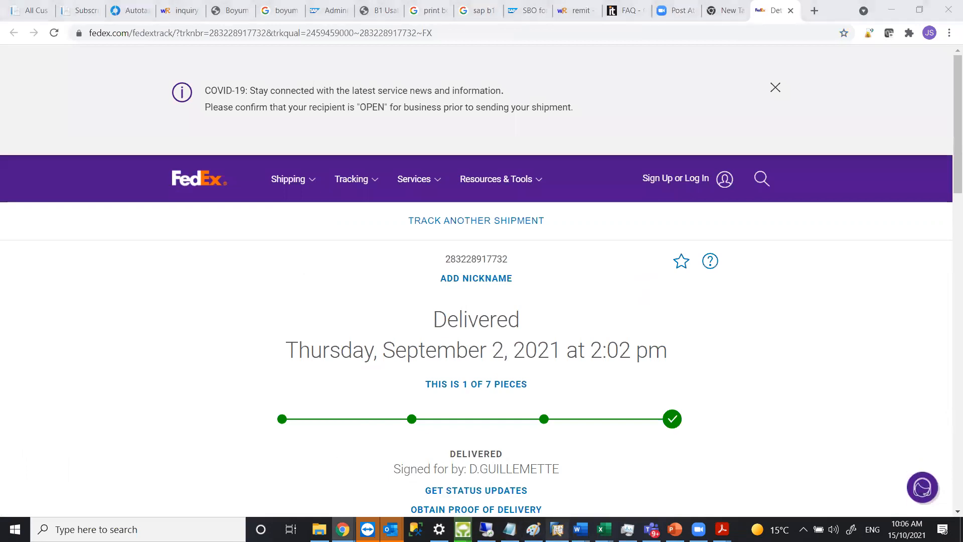
- Switch to SAP Business One, restore the Mass Delivery Configuration window, and review the available document types without changing A/R Invoice
click(557, 529)
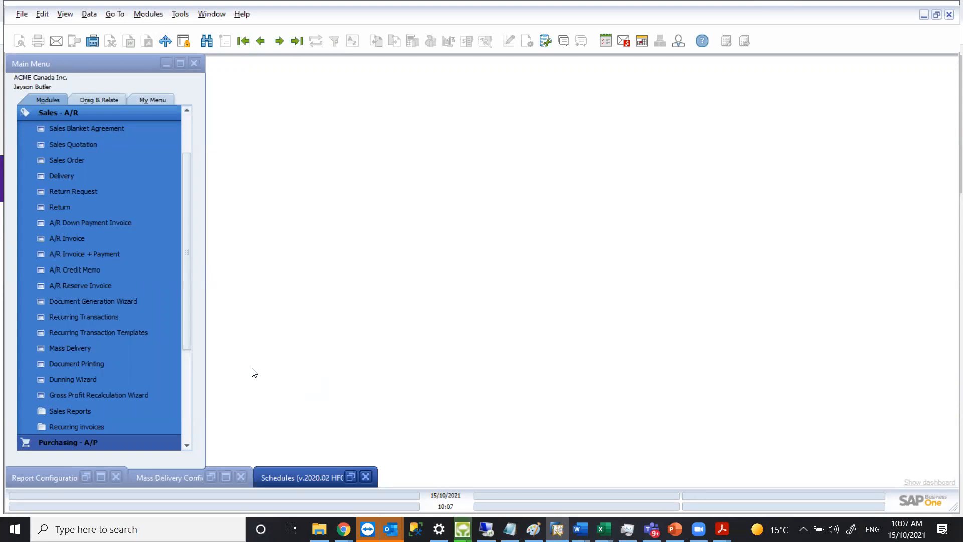
click(225, 479)
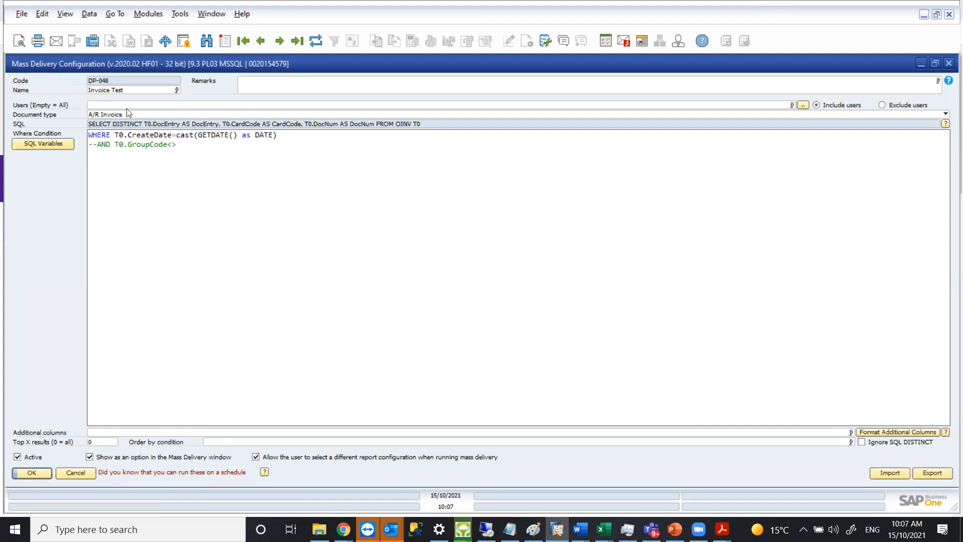
click(143, 115)
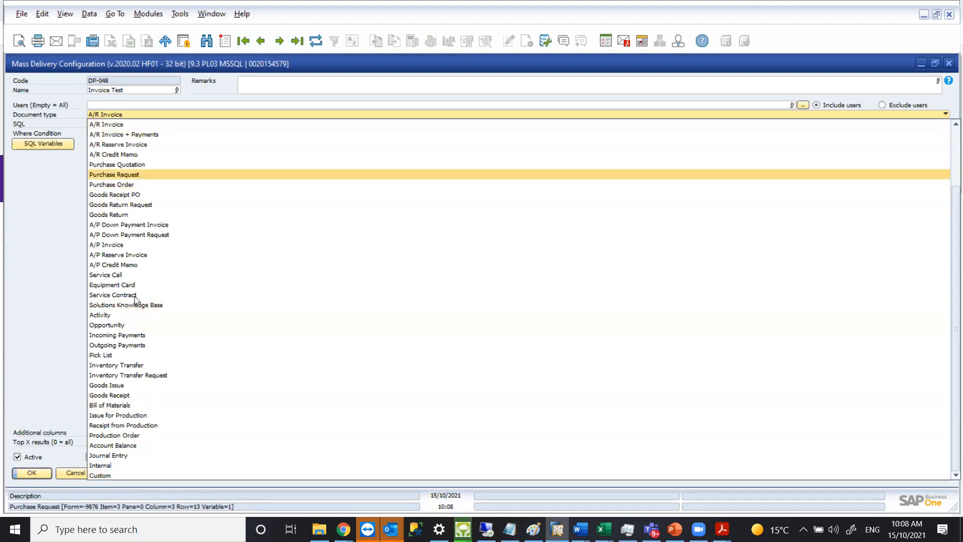
click(46, 333)
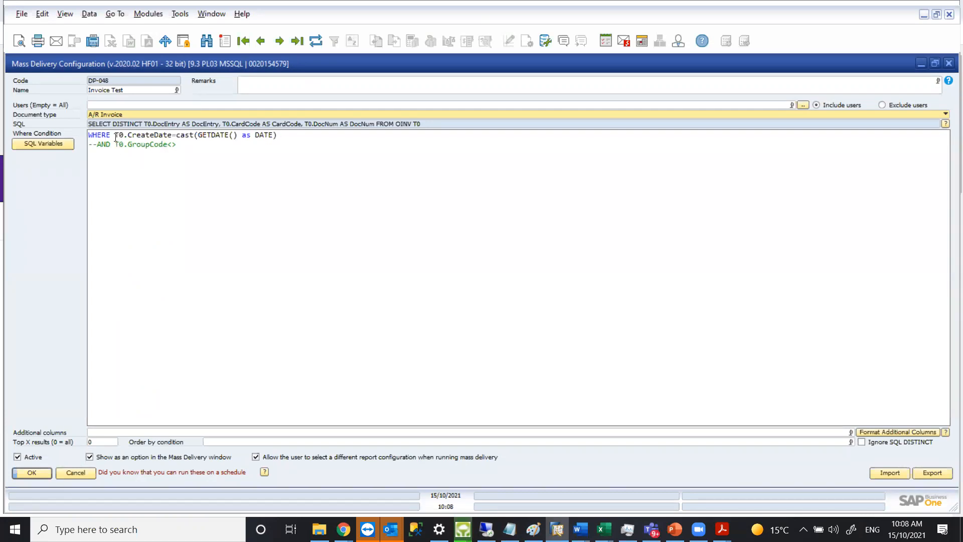
- Examine the where condition T0.CreateDate=cast(GETDATE() as DATE) in the Invoice Test mass delivery configuration
drag(116, 136, 277, 138)
click(268, 164)
click(296, 138)
drag(114, 137, 276, 137)
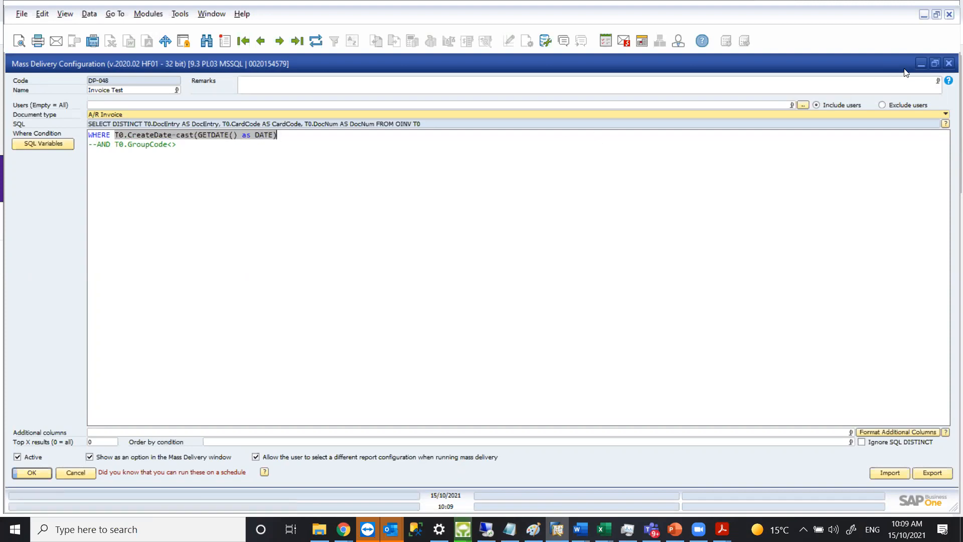
- Minimize the Mass Delivery Configuration, look over the A/R Invoice Report Configuration, and minimize it too
click(921, 63)
click(101, 474)
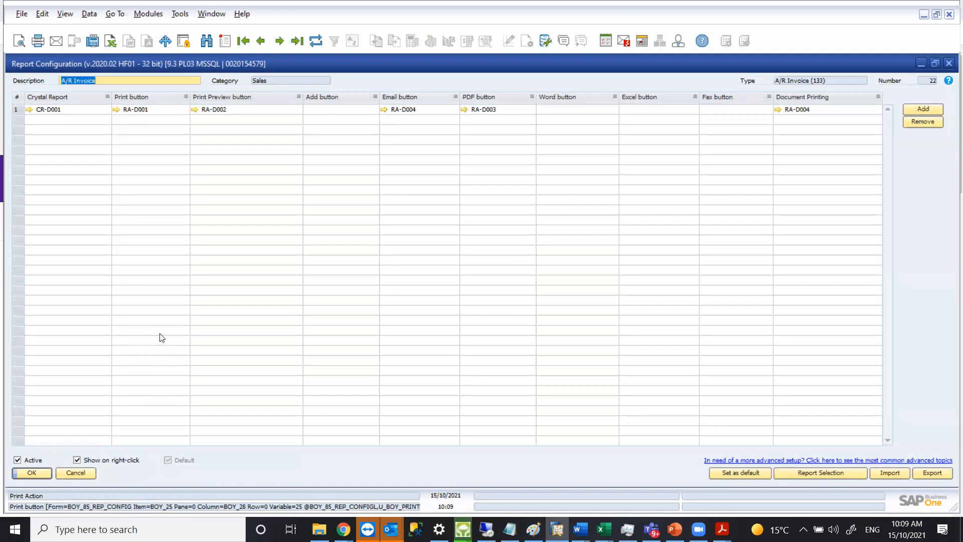
click(921, 63)
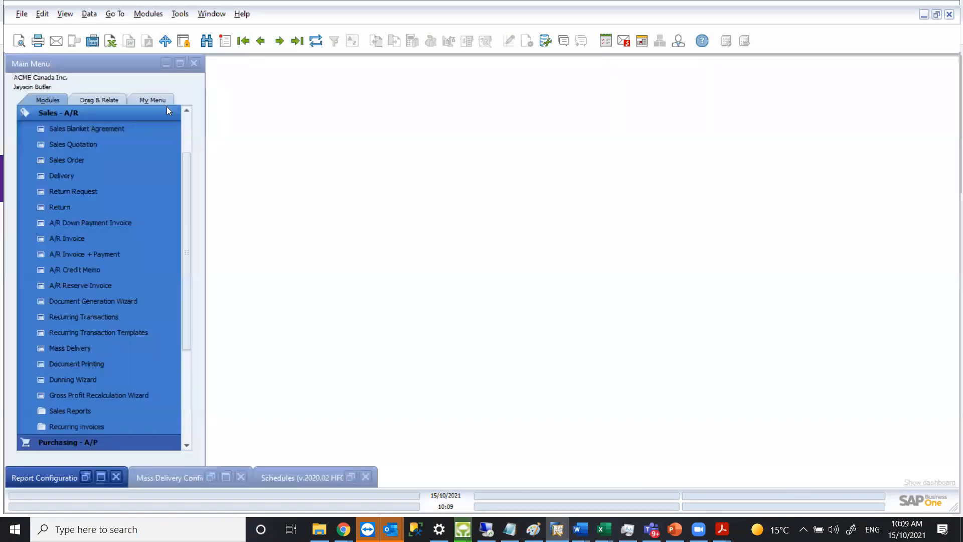
- Open the most recent A/R Invoice, bring up its Choose Layout list to review the standard layouts, and cancel it
click(92, 238)
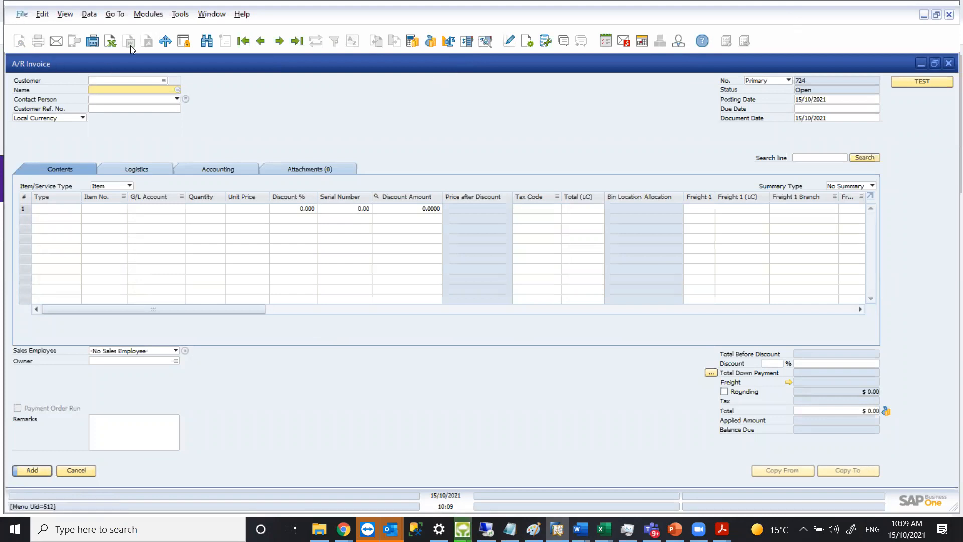
click(260, 40)
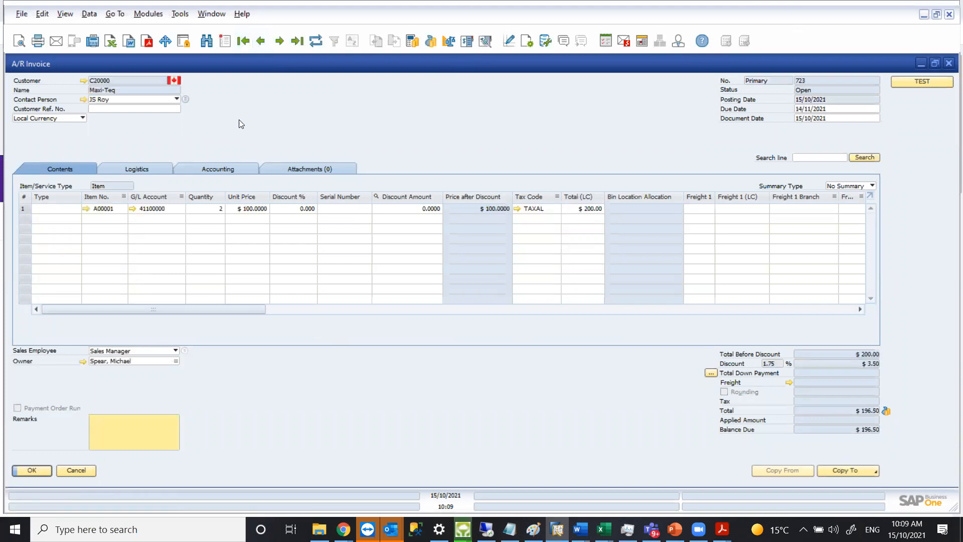
click(20, 17)
click(38, 82)
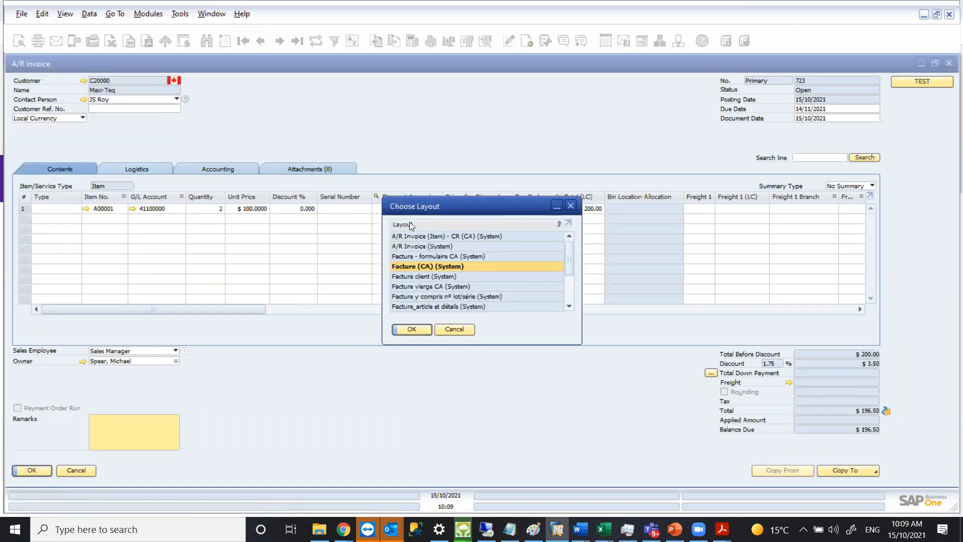
click(454, 329)
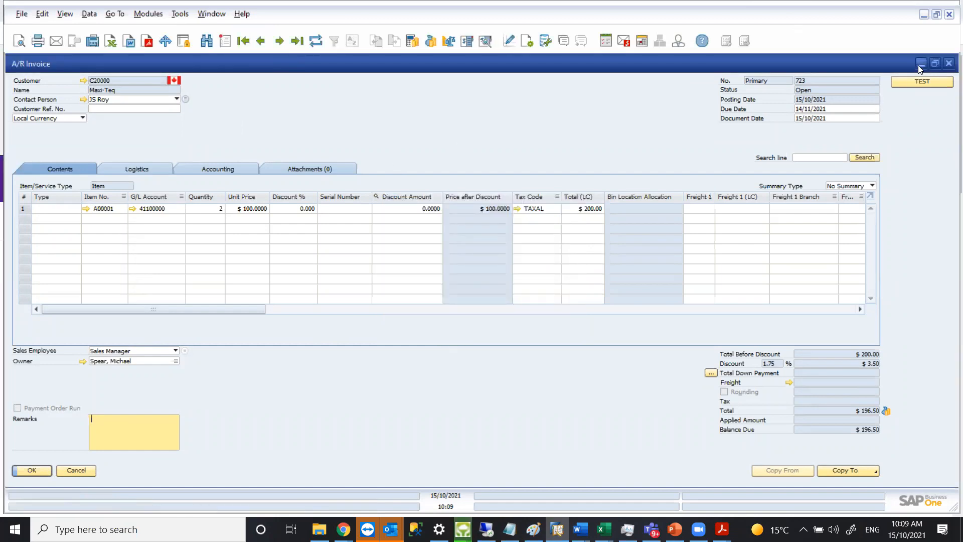
- Minimize the invoice, restore the Report Configuration, review Crystal Report definition CR-D001 with its report path and parameters, and cancel it
click(920, 64)
click(102, 475)
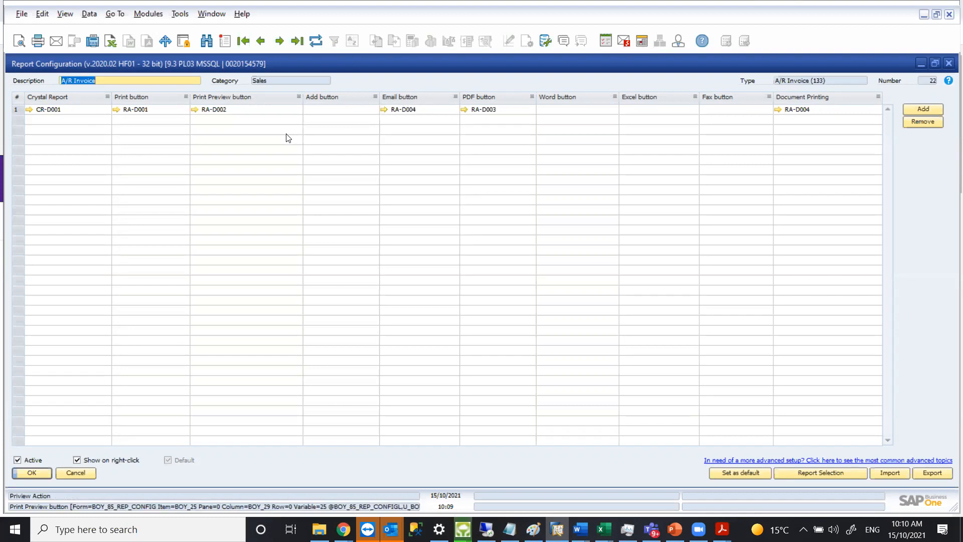
click(29, 110)
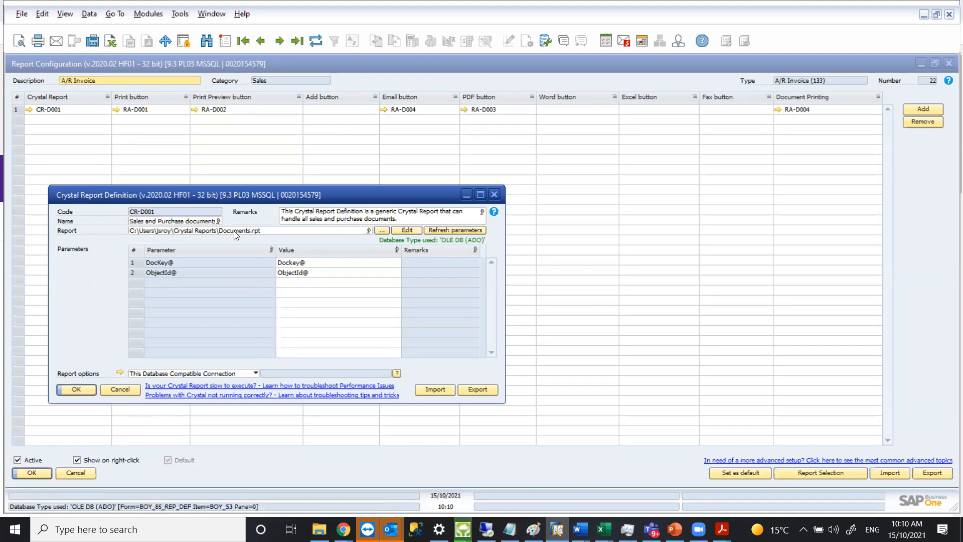
click(120, 389)
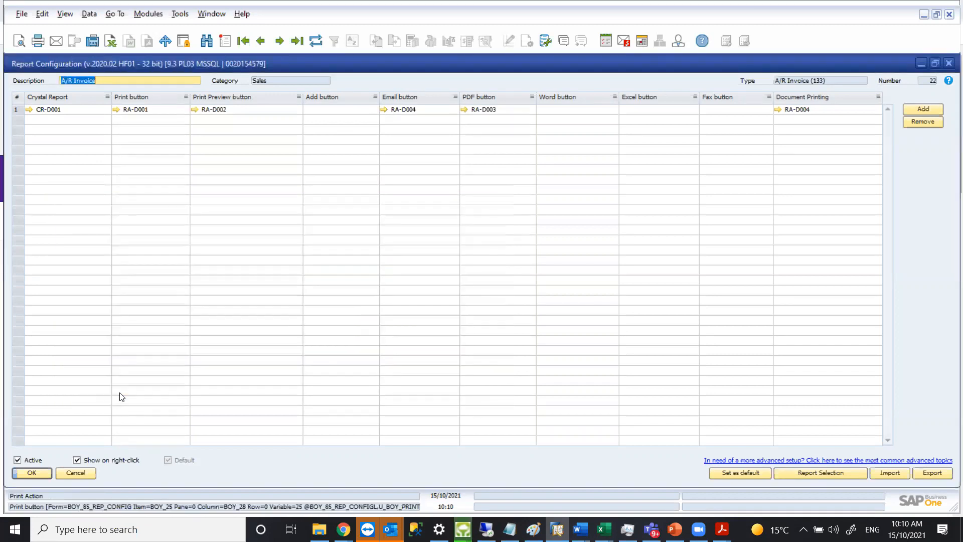
- Open report action RA-D004 assigned to the Email button and examine its subject template
click(384, 110)
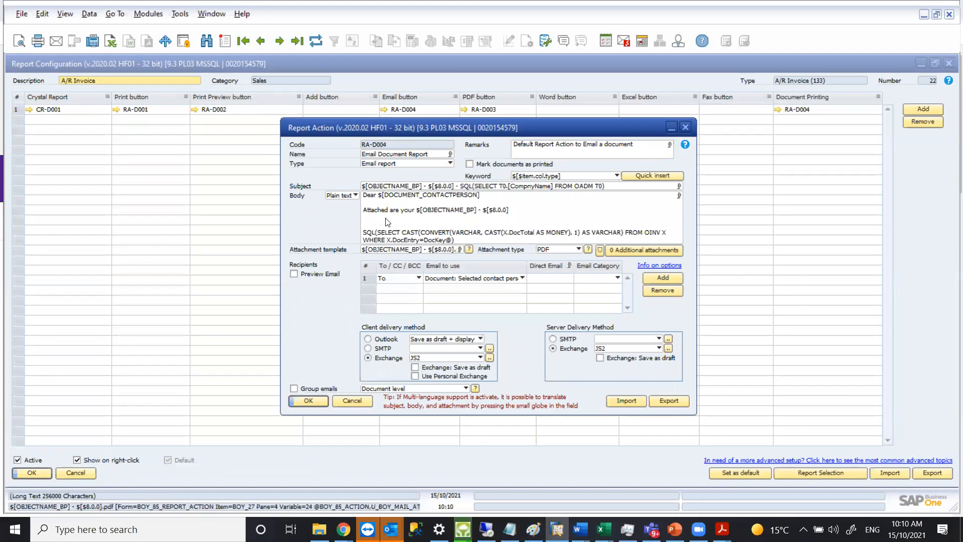
click(389, 189)
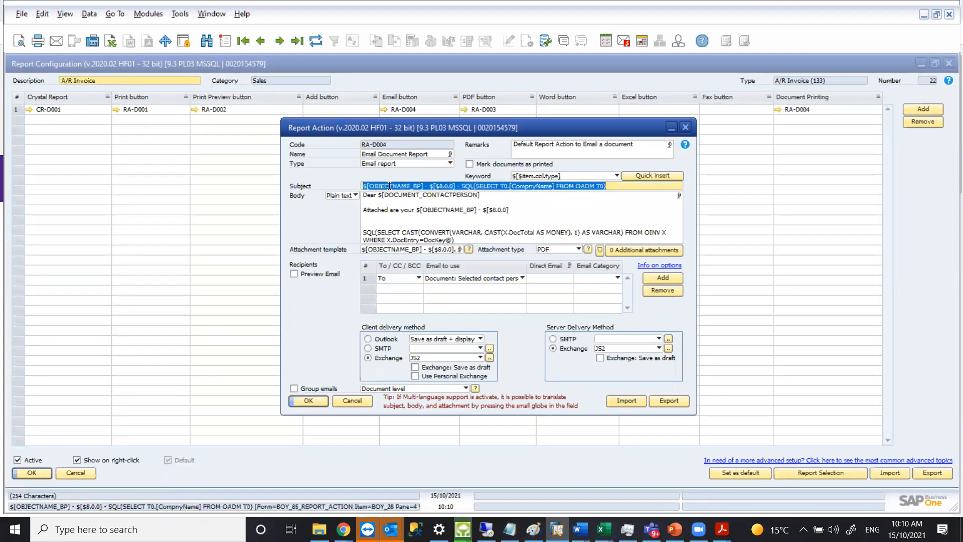
click(423, 186)
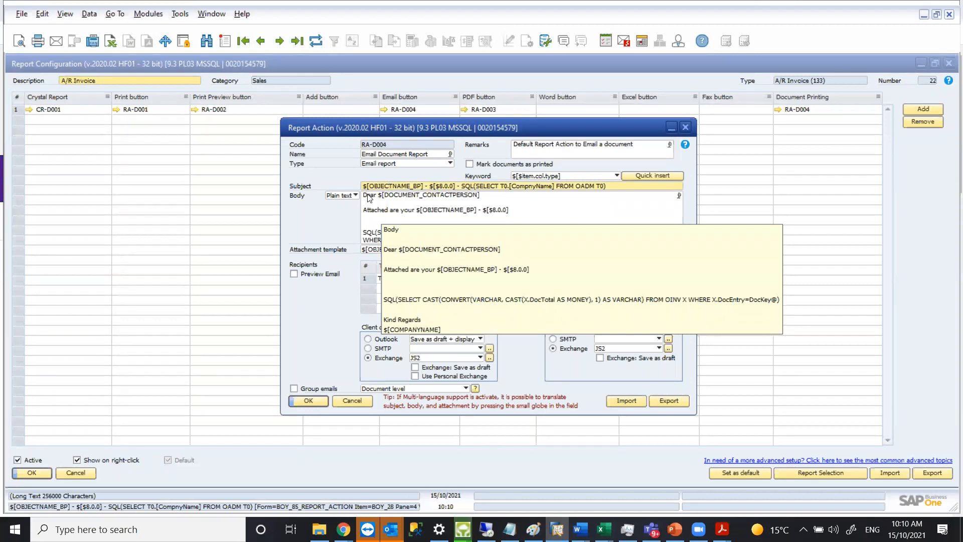
- Examine the subject template's object name, document number and company name SQL placeholders
click(429, 186)
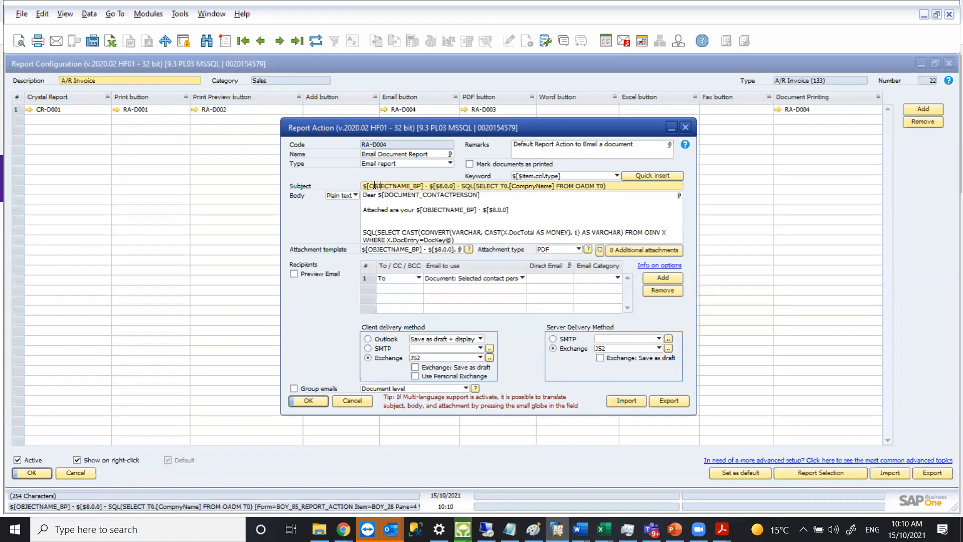
drag(370, 186, 392, 186)
click(433, 186)
click(445, 186)
drag(461, 186, 537, 190)
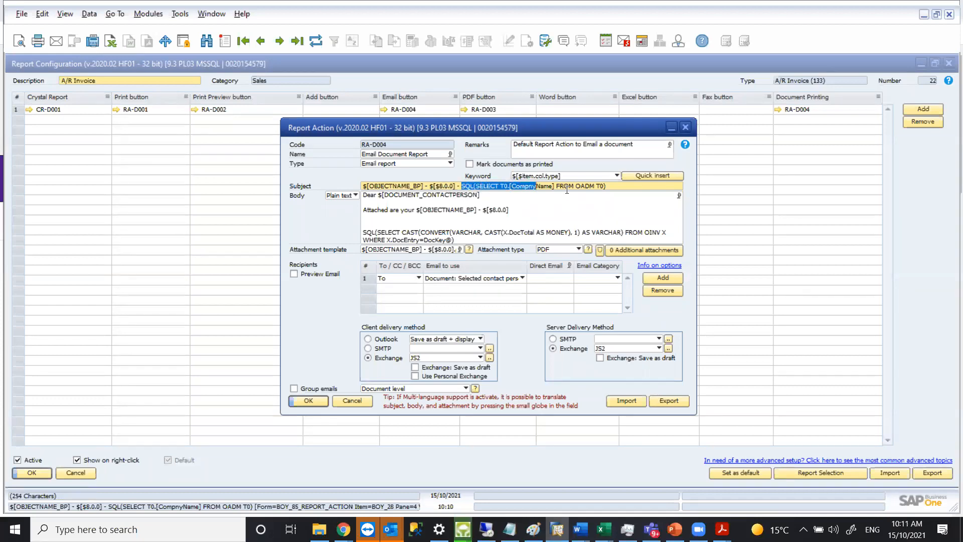
click(621, 186)
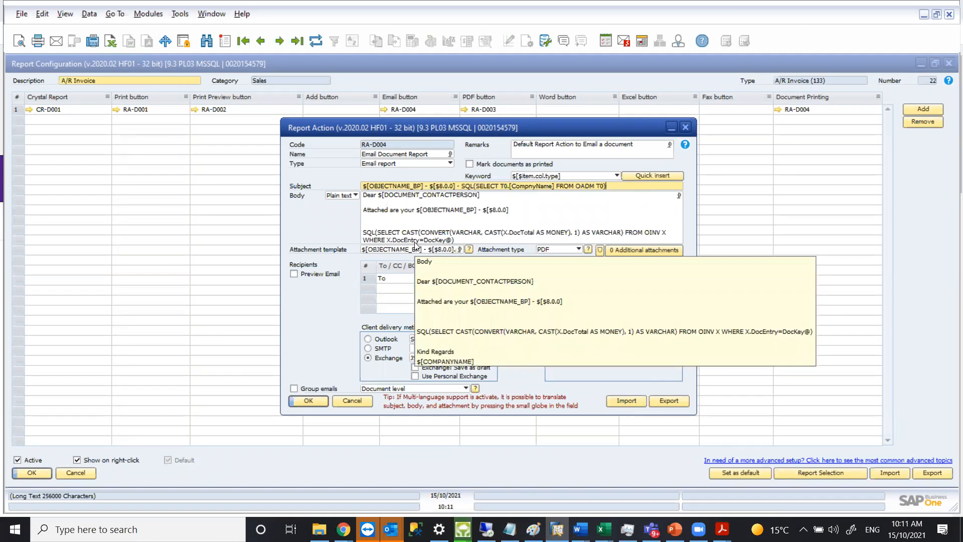
- Examine the email body template from the contact person greeting and document reference through the invoice total SQL to the company name sign-off
click(533, 207)
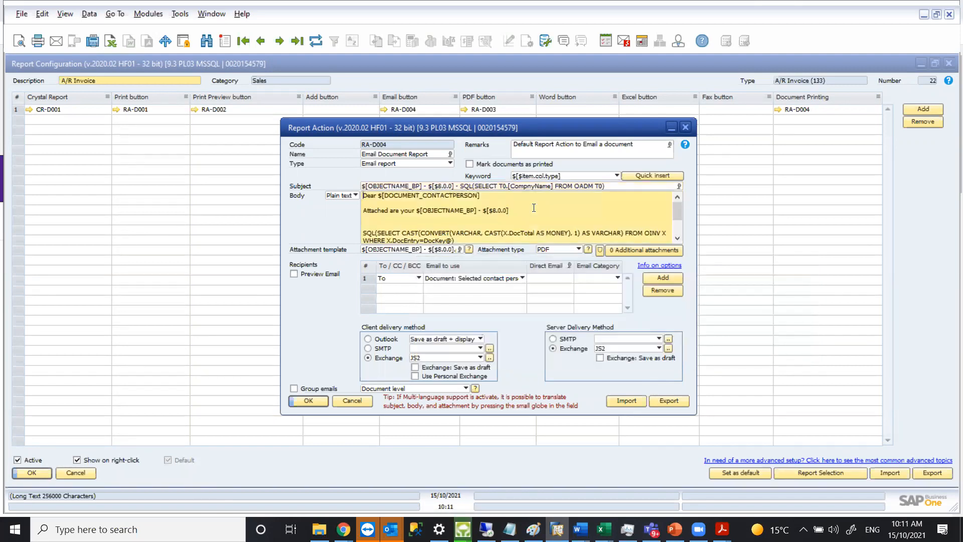
drag(378, 196, 481, 197)
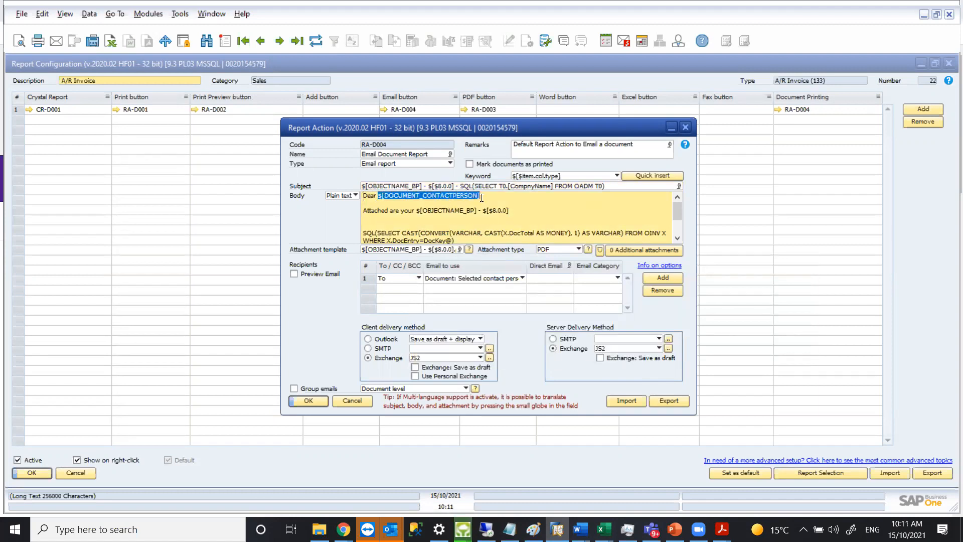
click(483, 196)
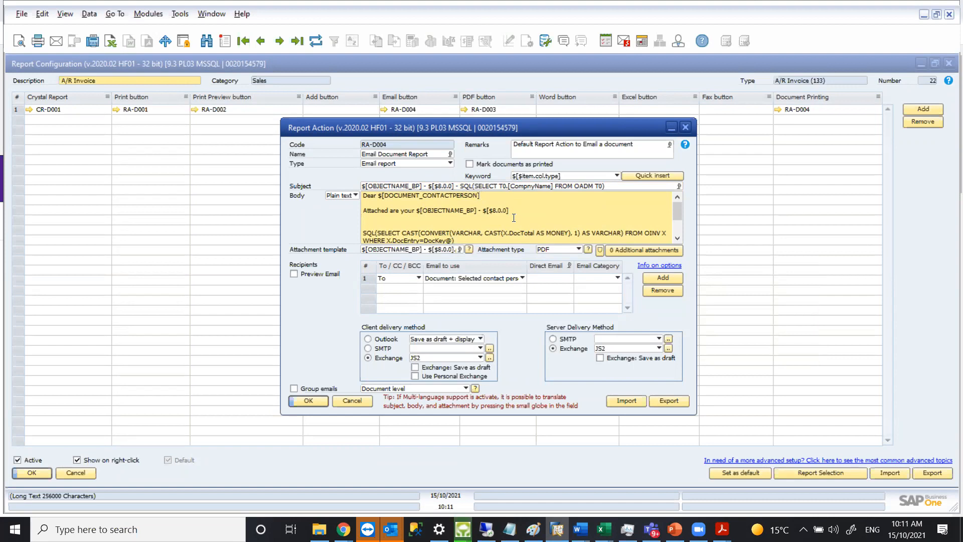
scroll(507, 219, down, 1)
scroll(458, 224, down, 1)
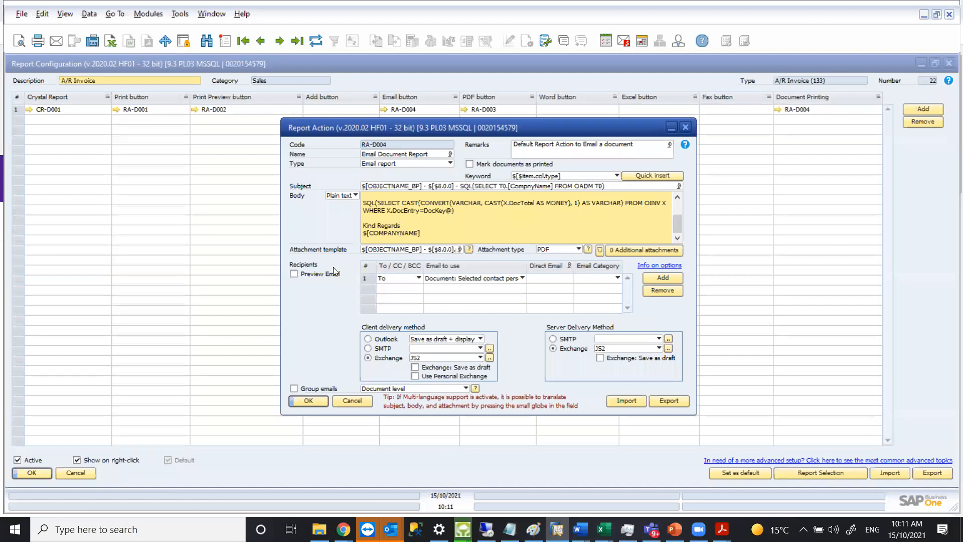
- Review the attachment file name template and the available attachment types, keeping PDF
click(389, 250)
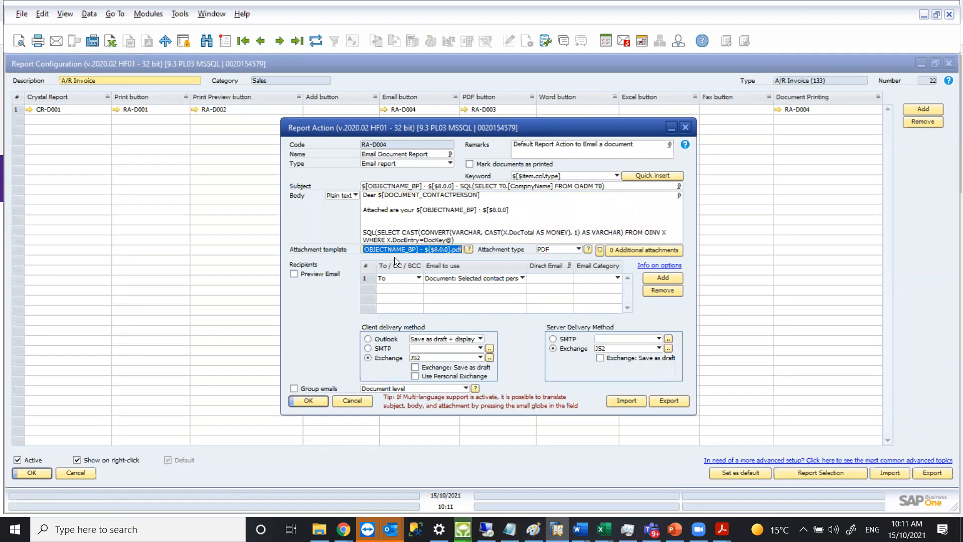
click(546, 249)
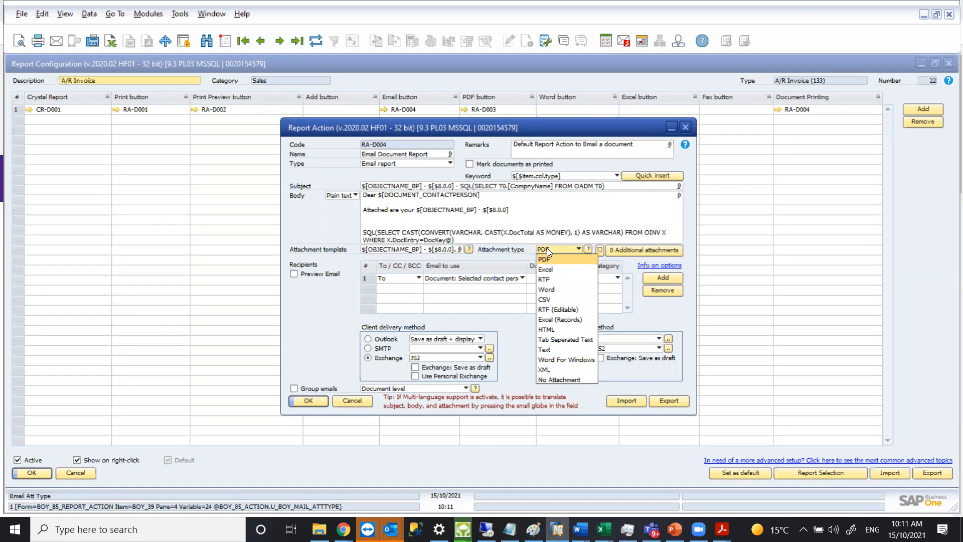
click(502, 263)
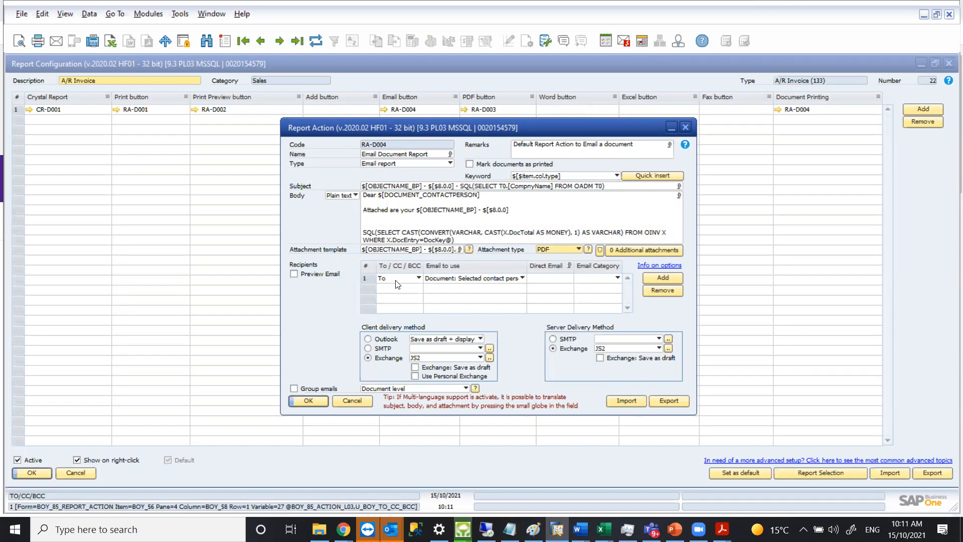
- Add a second recipient row, review its To/CC/BCC and email source options, choose Email Category, and cancel the report action
click(663, 277)
click(411, 289)
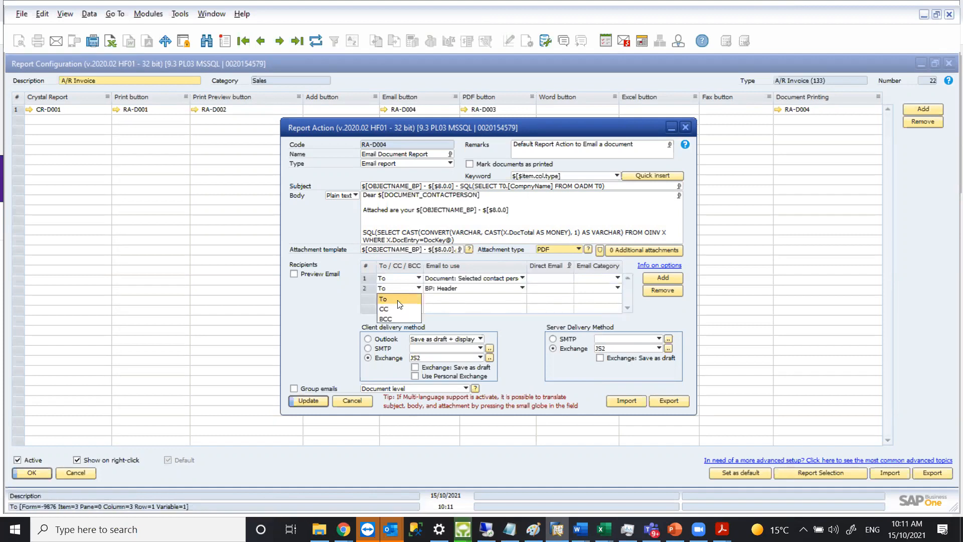
click(475, 291)
click(475, 291)
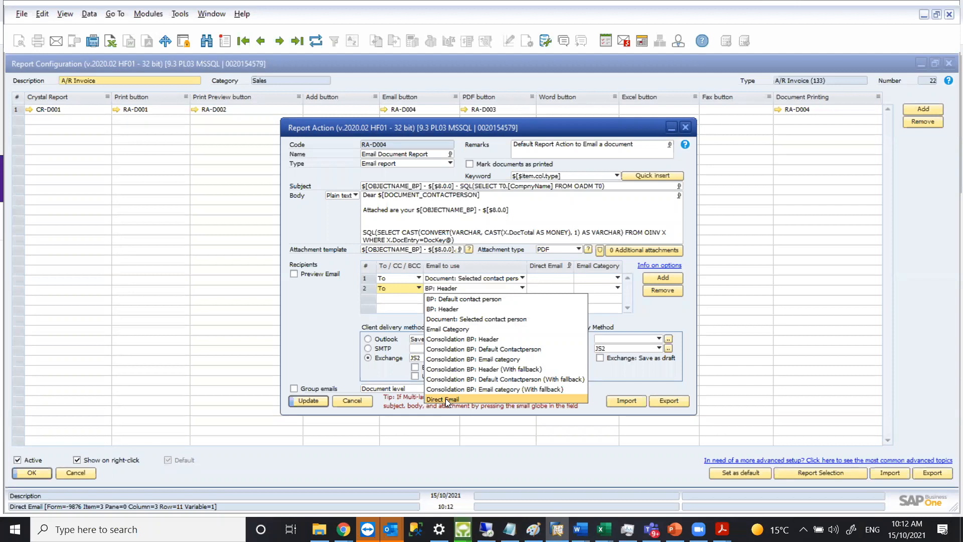
click(441, 330)
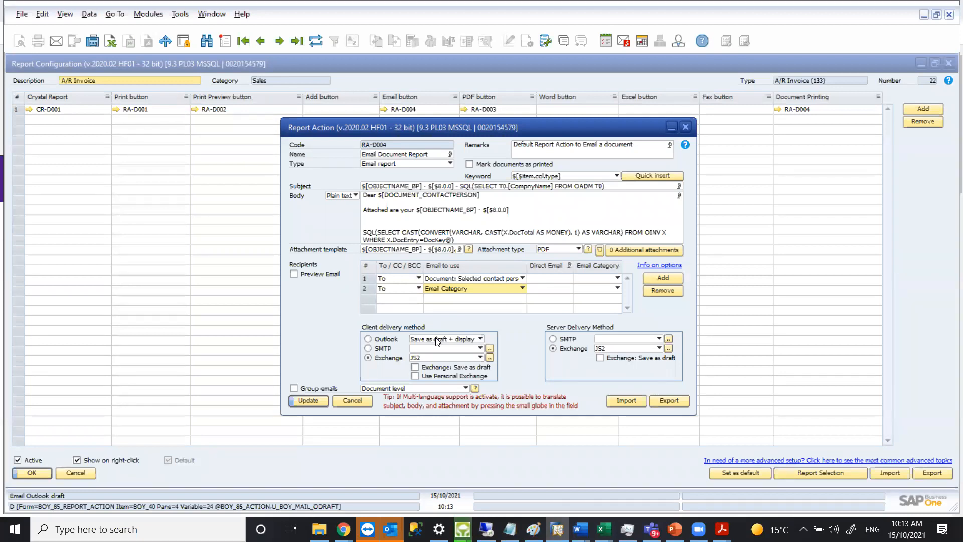
click(355, 400)
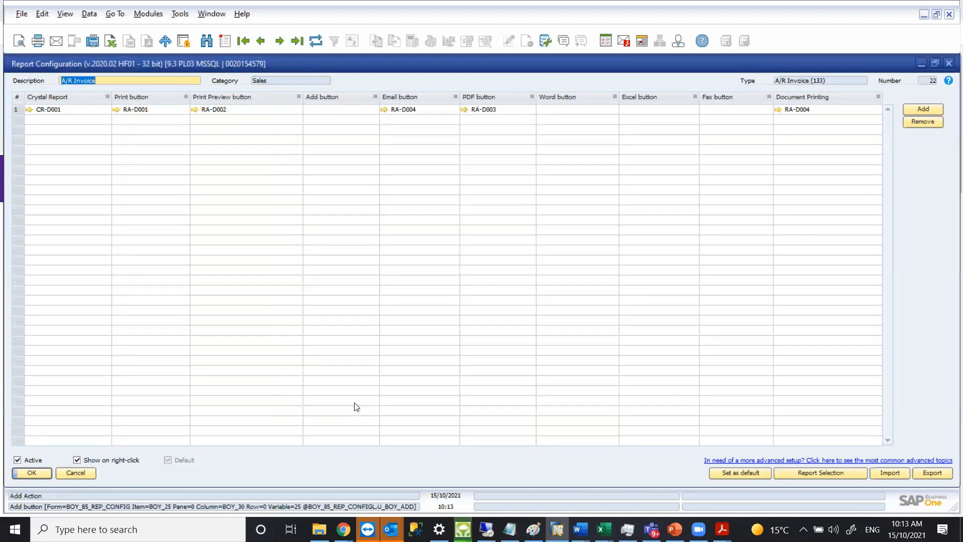
- Minimize the Report Configuration, find Maxi-Teq by its code in Business Partner Master Data, and display its contact persons
click(921, 63)
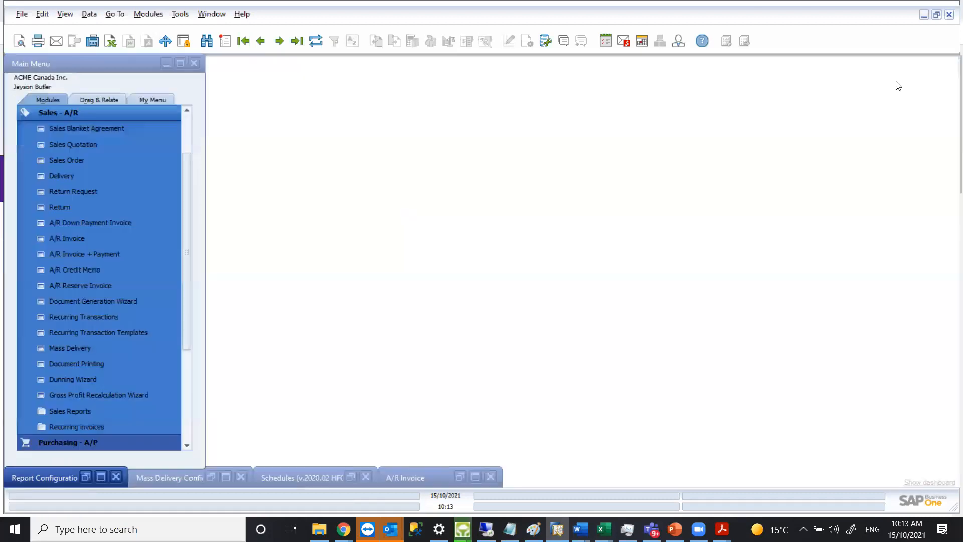
click(91, 112)
click(103, 207)
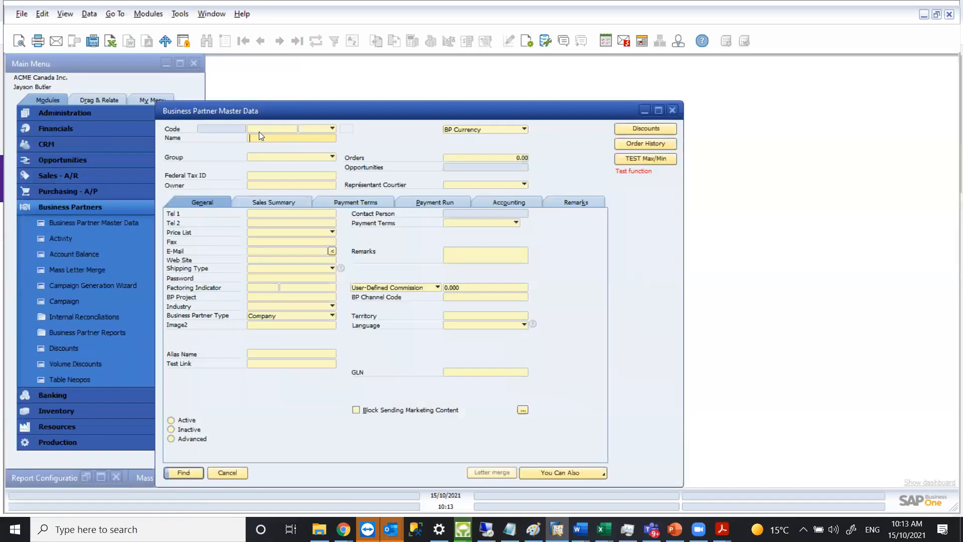
click(259, 130)
text(C20000)
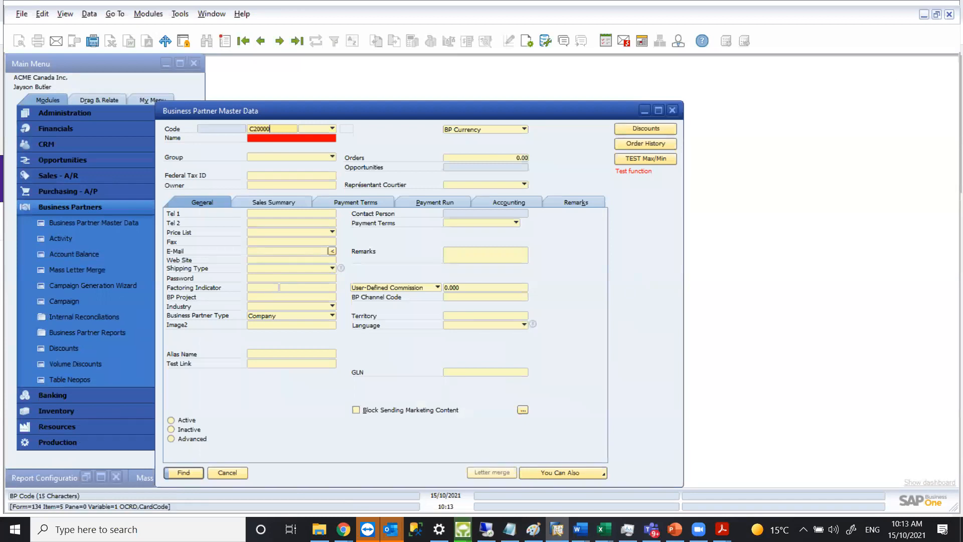
key(Return)
click(279, 203)
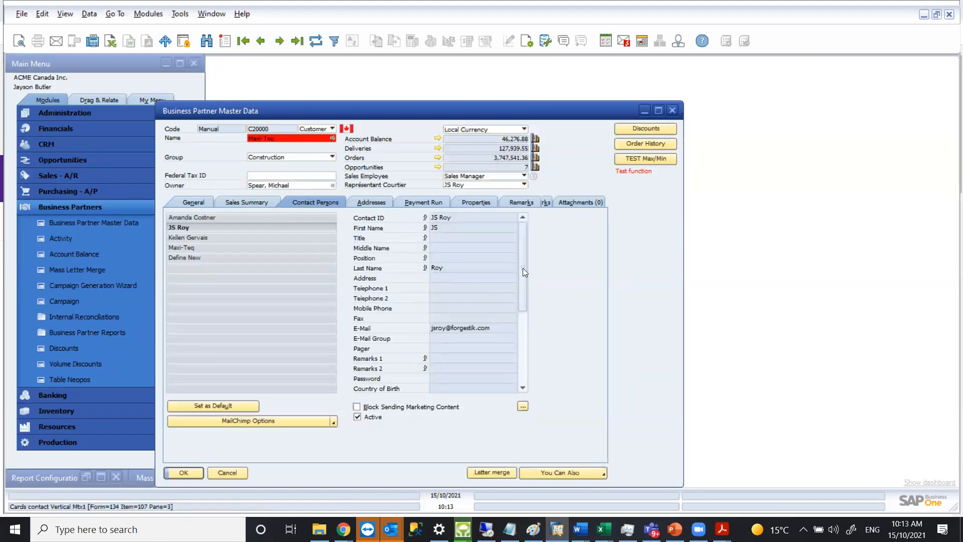
- Examine the Email Category fields of Maxi-Teq's default contact and of the first contact in the list
drag(522, 270, 521, 345)
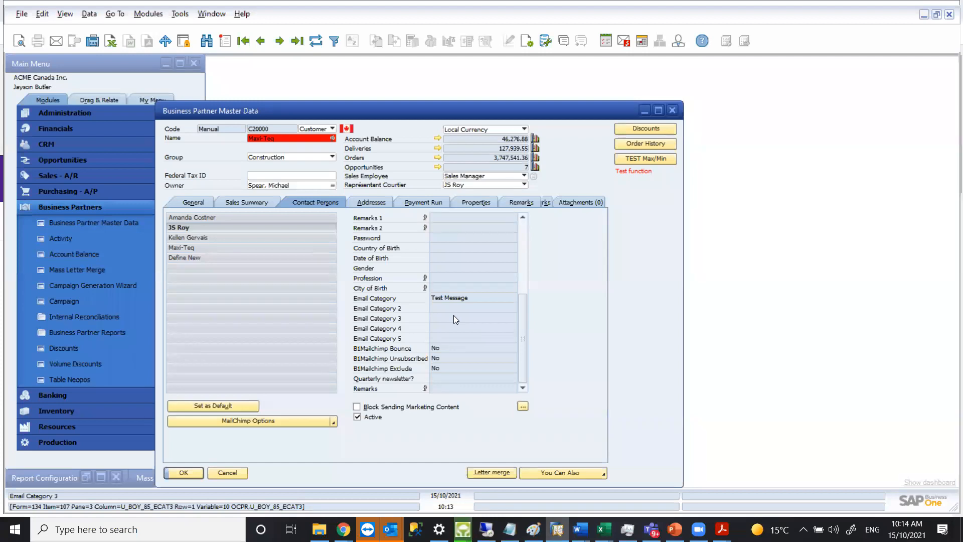
click(242, 218)
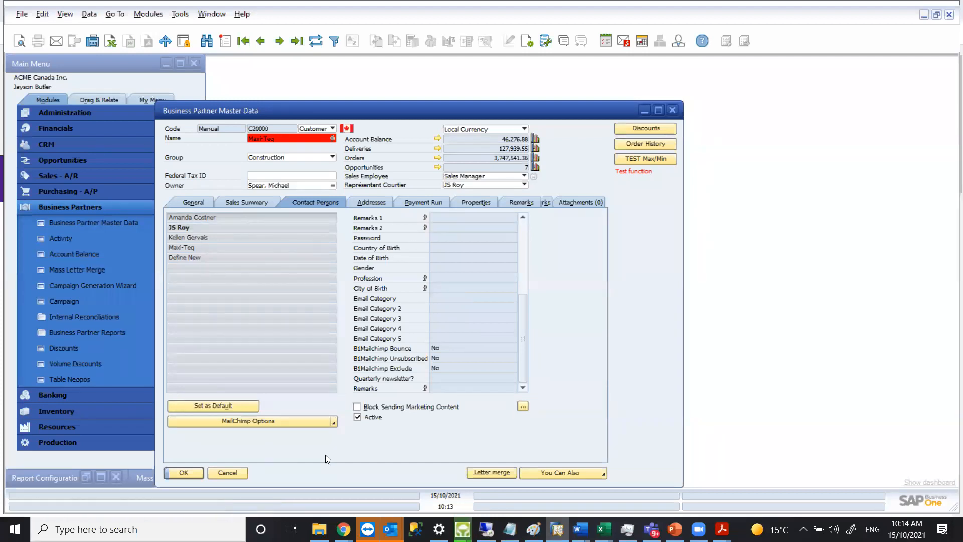
drag(515, 120, 587, 120)
drag(592, 313, 591, 334)
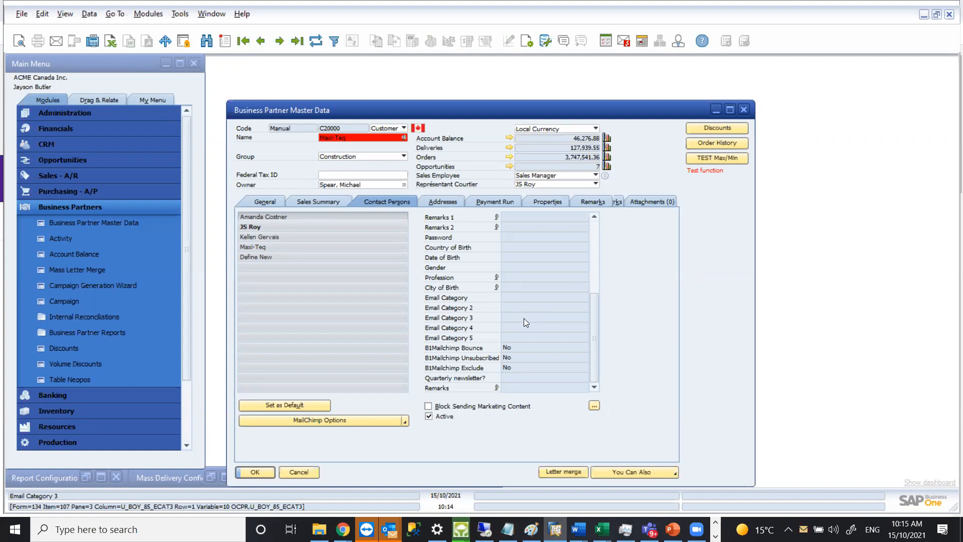
- Reopen report action RA-D004, set its recipient to Email Category with Accounts Payable, then cancel it and close the business partner record
click(101, 476)
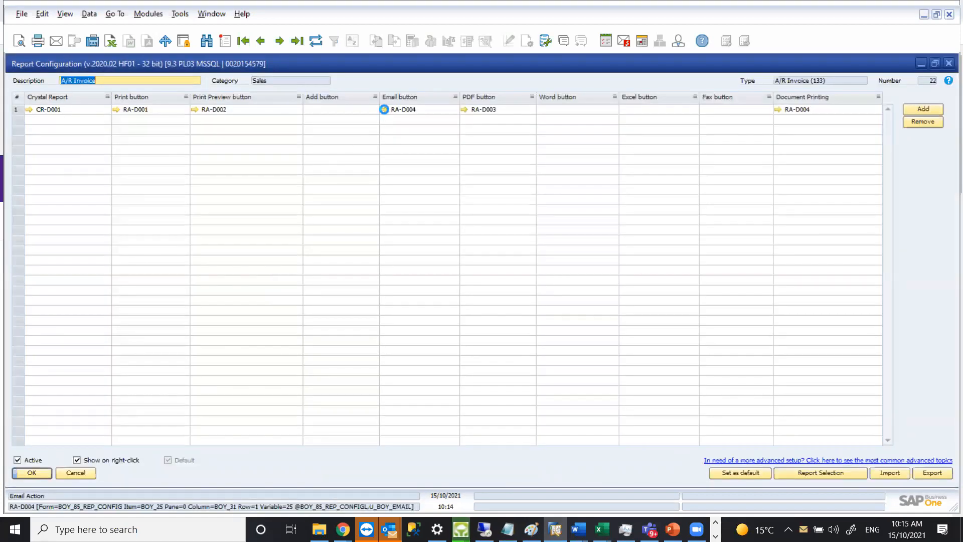
click(384, 110)
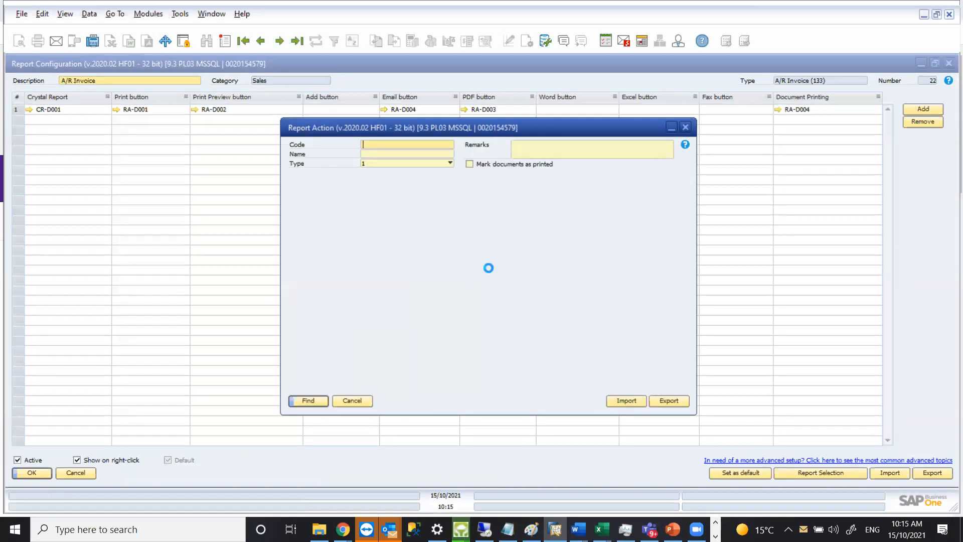
click(497, 284)
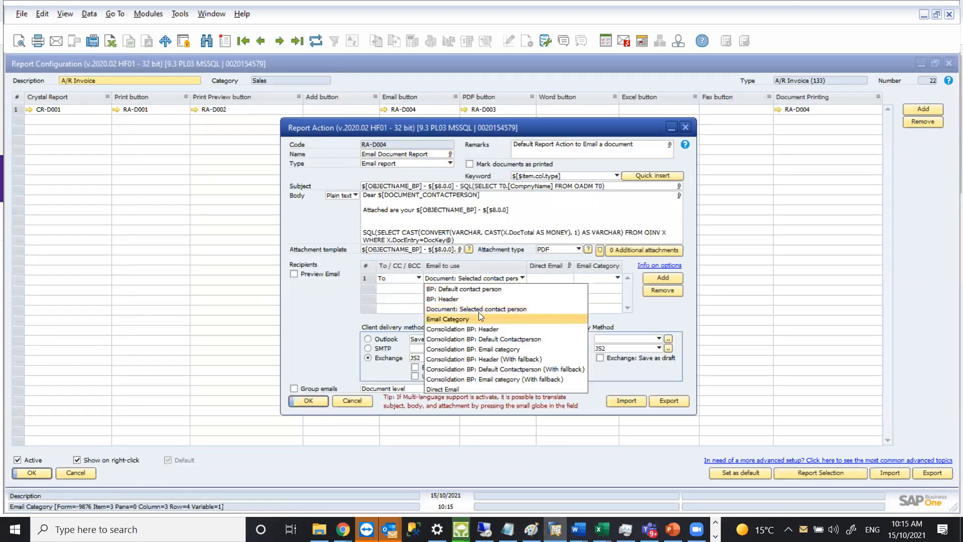
click(478, 315)
click(589, 279)
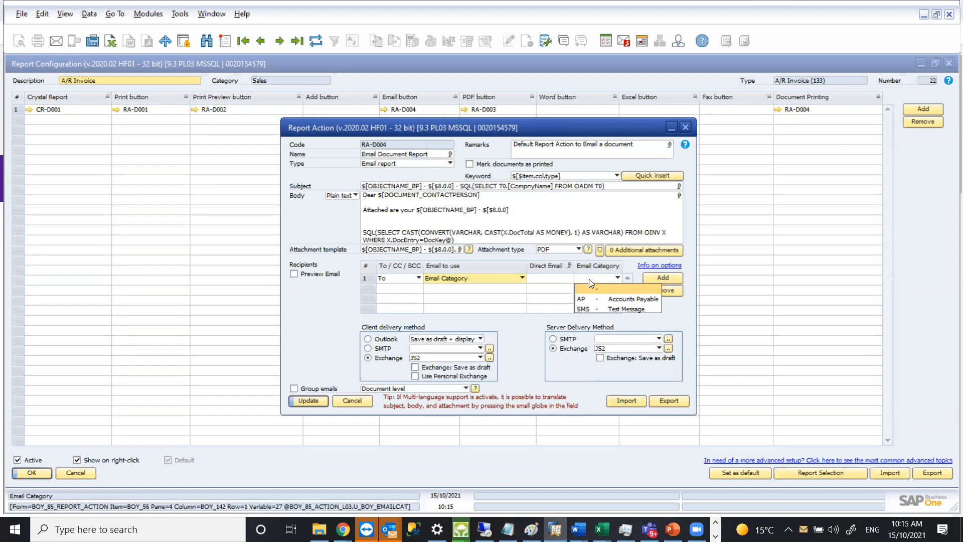
click(596, 300)
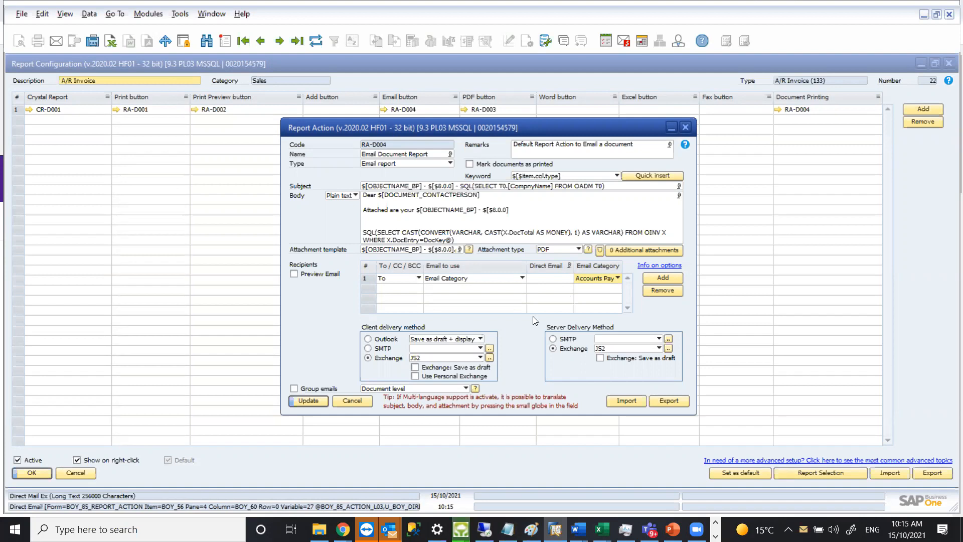
click(352, 401)
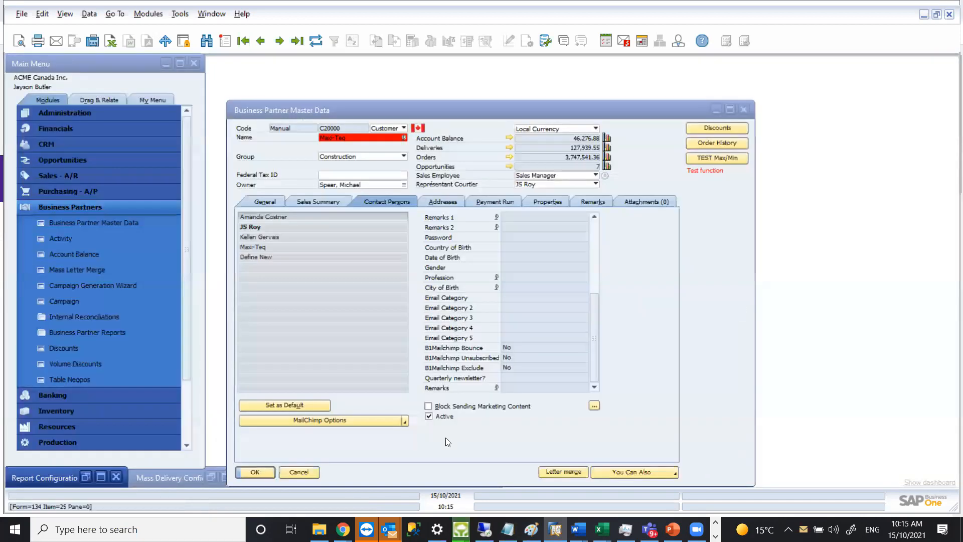
click(304, 471)
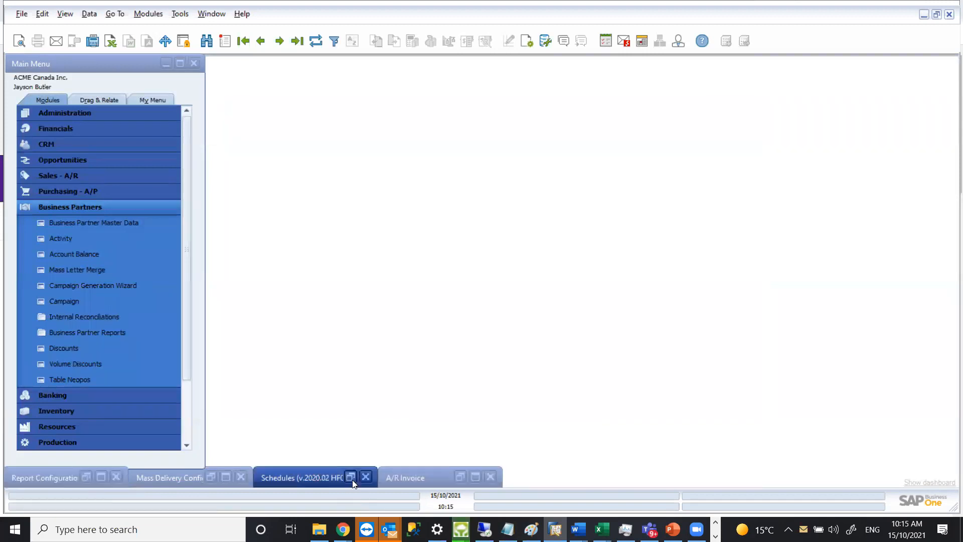
- Restore the new schedule, name it Facture Test, and assign the Invoice Test mass delivery with the A/R Invoice report configuration
click(351, 477)
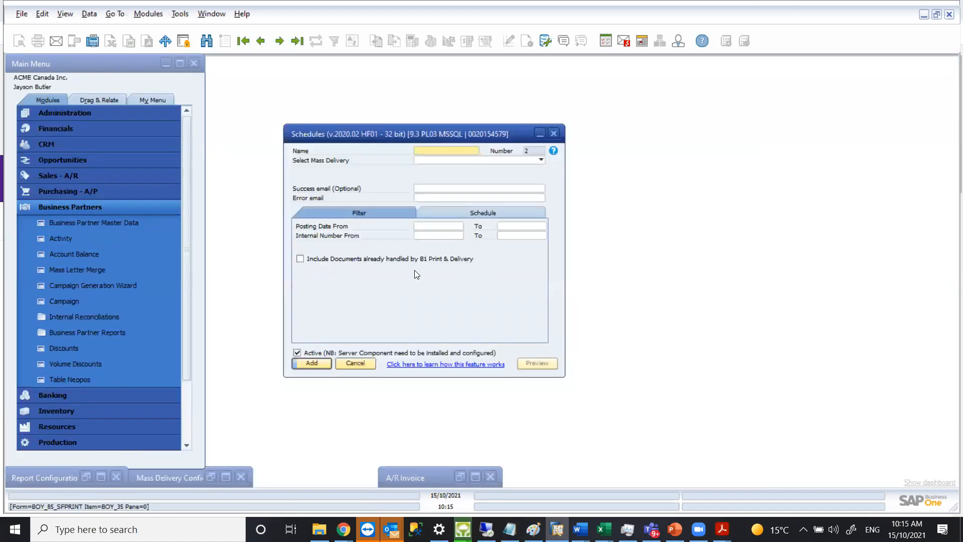
text(Facture Test)
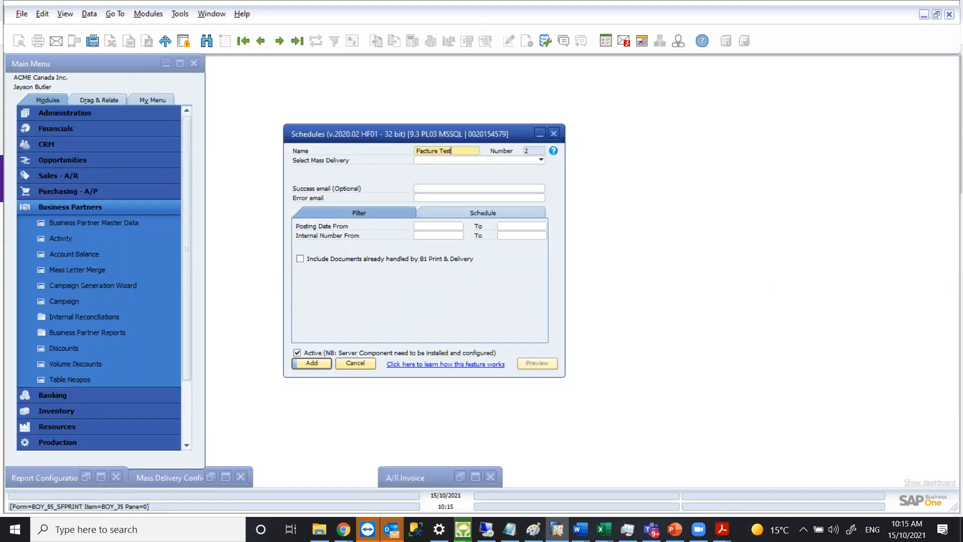
click(434, 161)
click(453, 329)
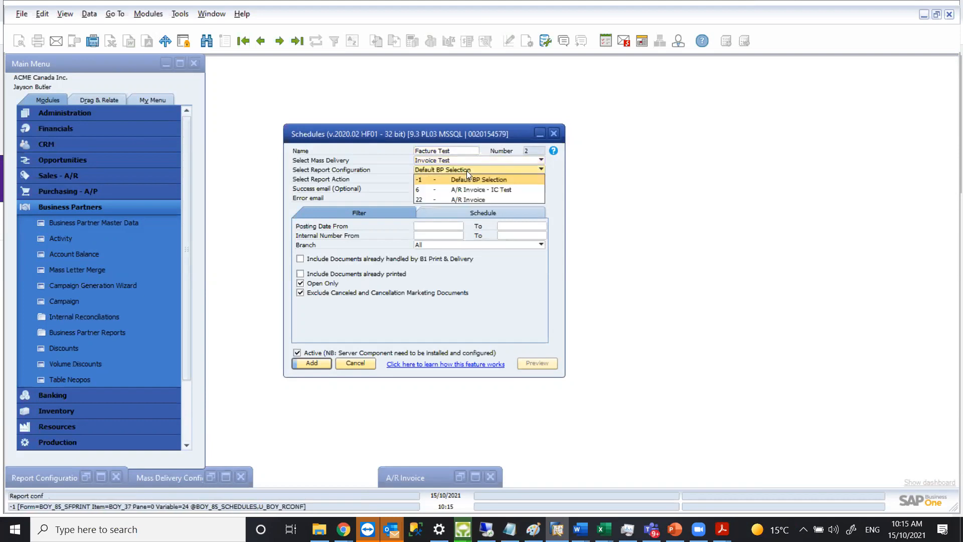
click(460, 200)
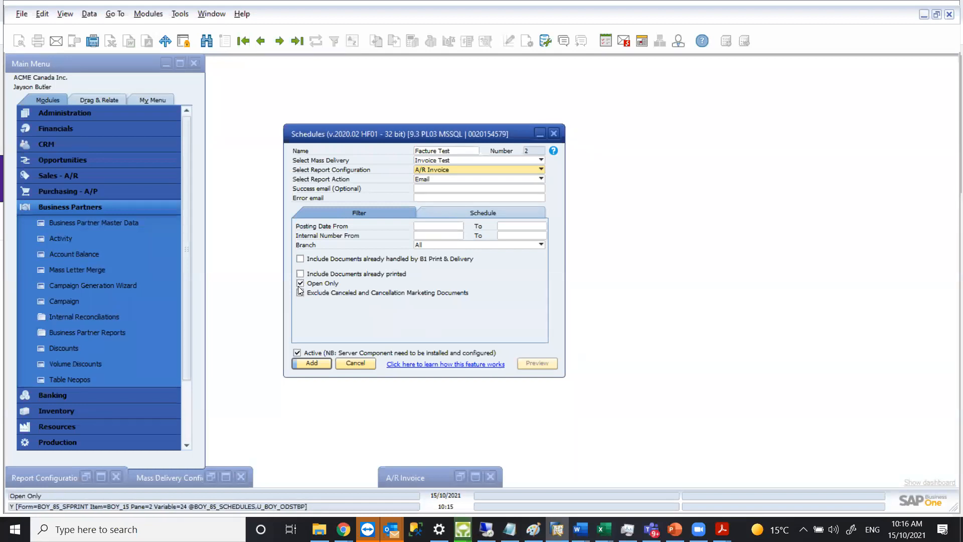
- Turn off Open Only in the schedule's filter and include documents already printed and already handled by B1 Print & Delivery
click(300, 283)
click(300, 273)
click(300, 259)
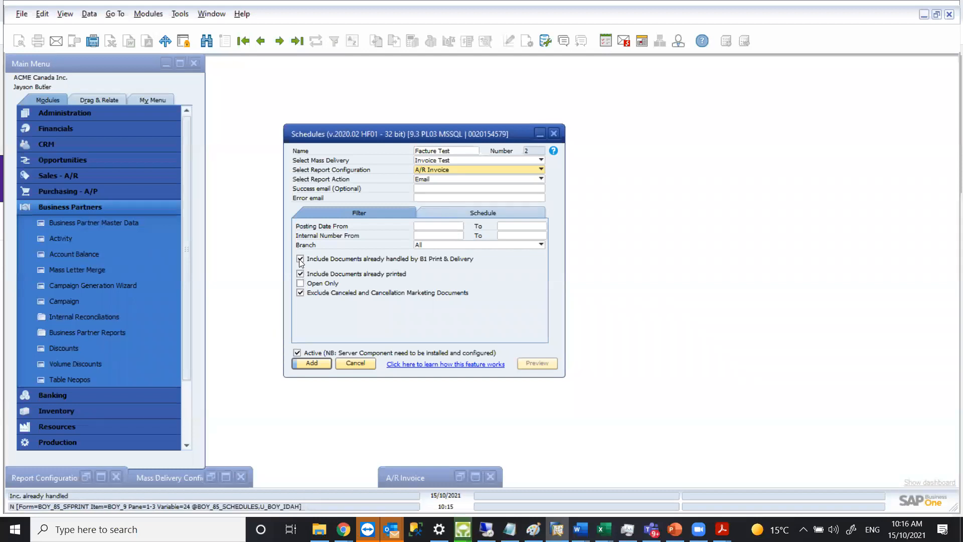
- Set the Facture Test schedule's server start time to 21:0 and its recurrence pattern to Weekly
click(454, 212)
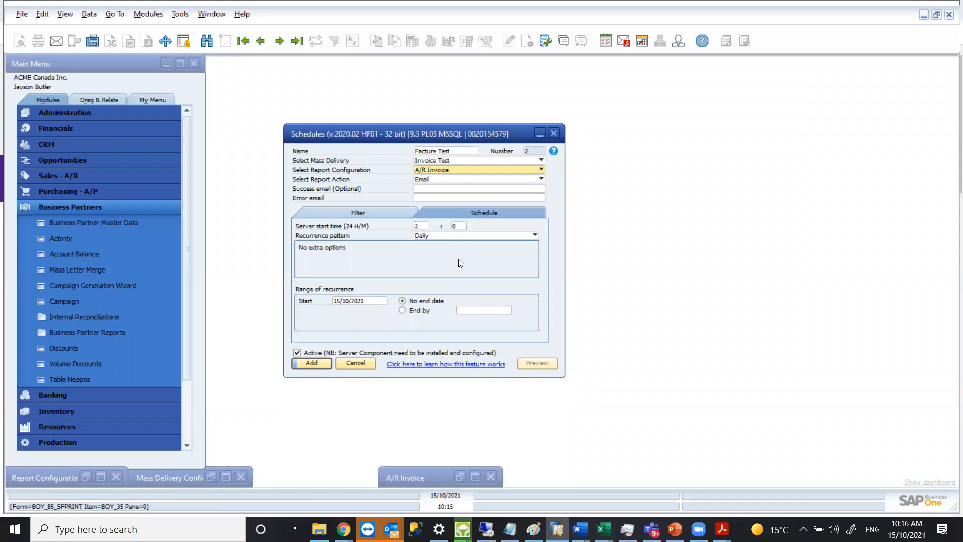
click(420, 227)
click(421, 226)
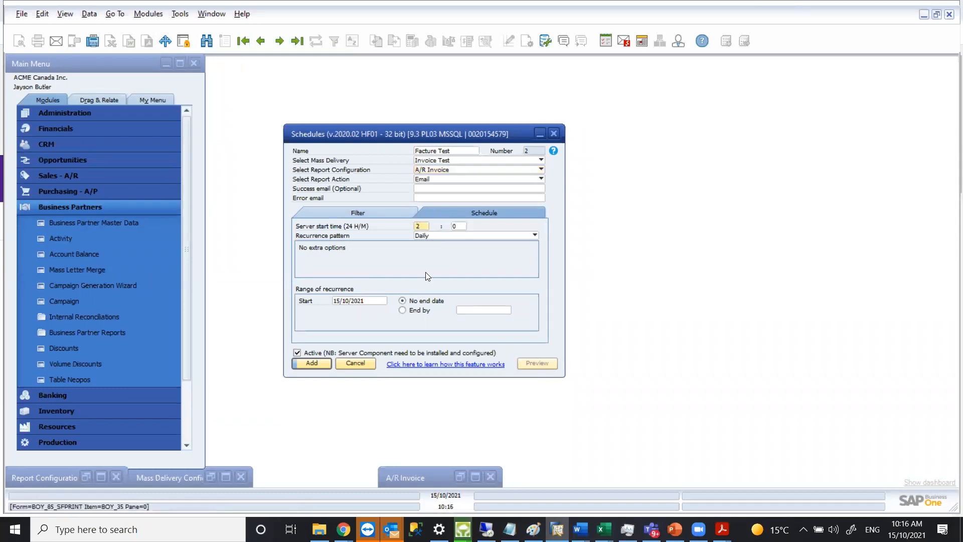
text(1)
click(440, 237)
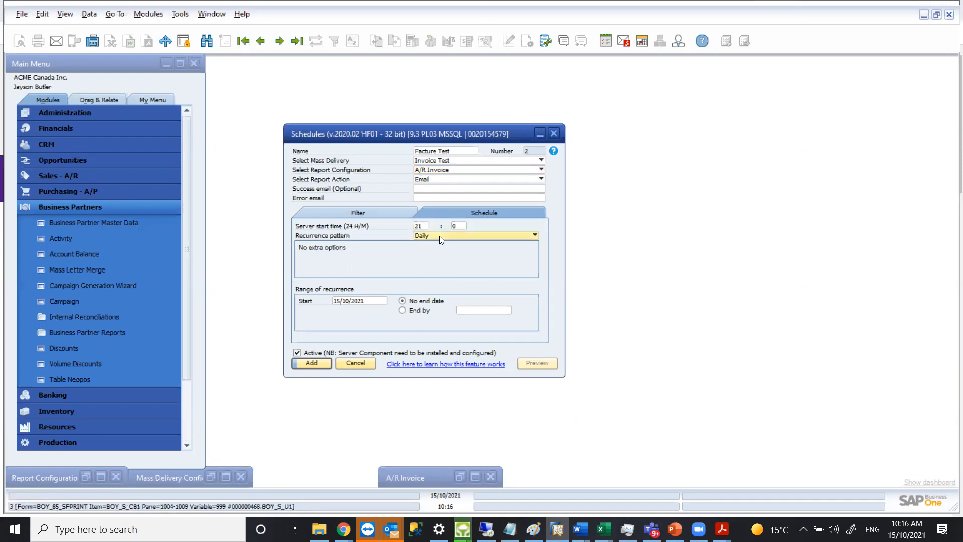
click(439, 237)
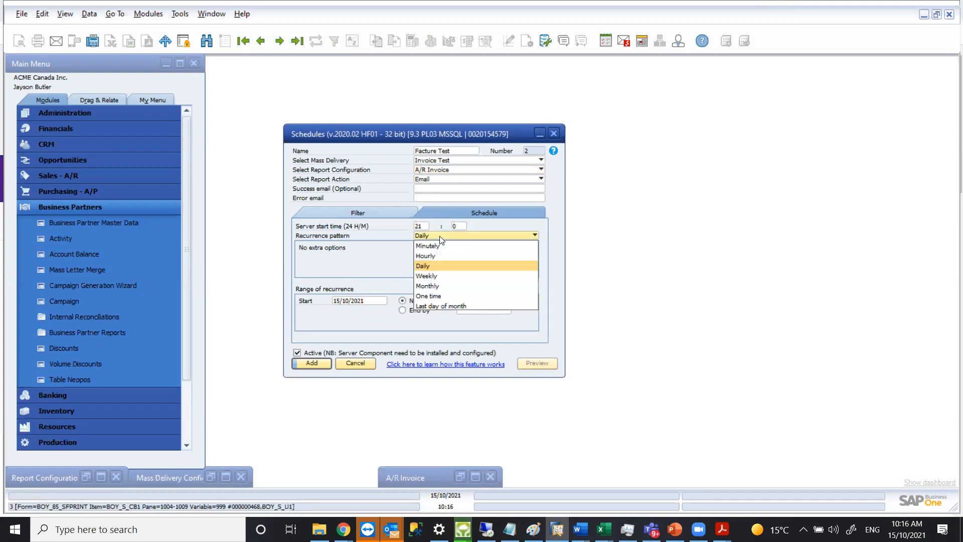
click(434, 274)
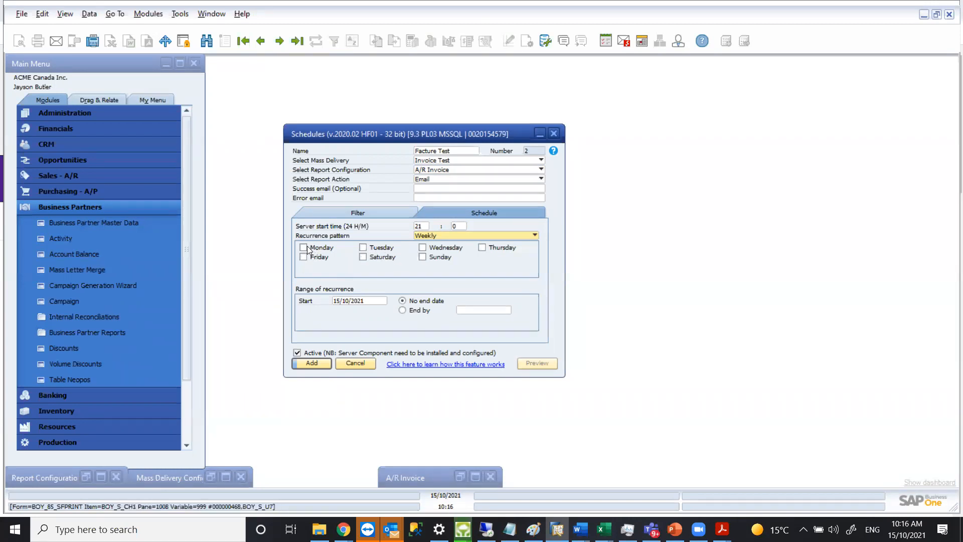
- Try an Hourly recurrence with a 2-hour interval, followed by a Minutely recurrence
click(448, 235)
click(443, 255)
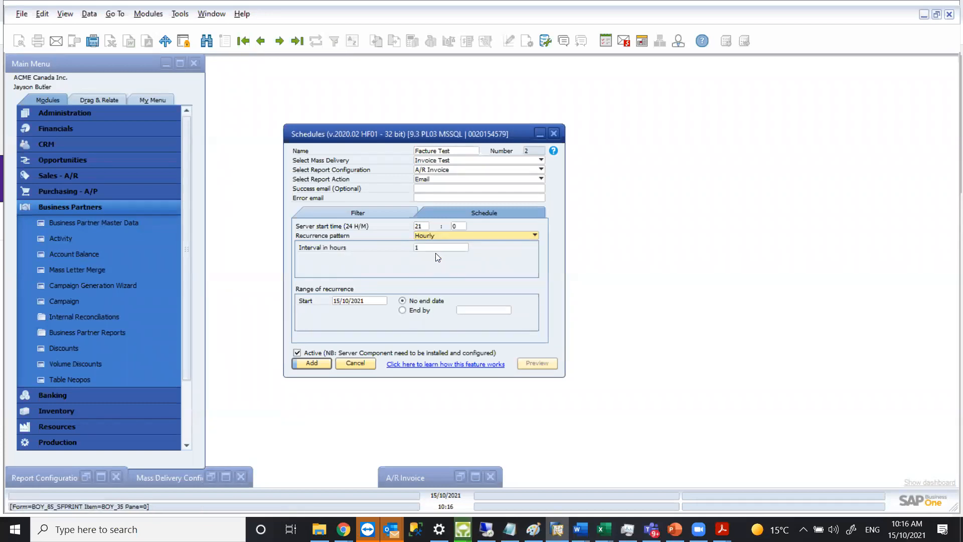
click(434, 247)
key(BackSpace)
text(2)
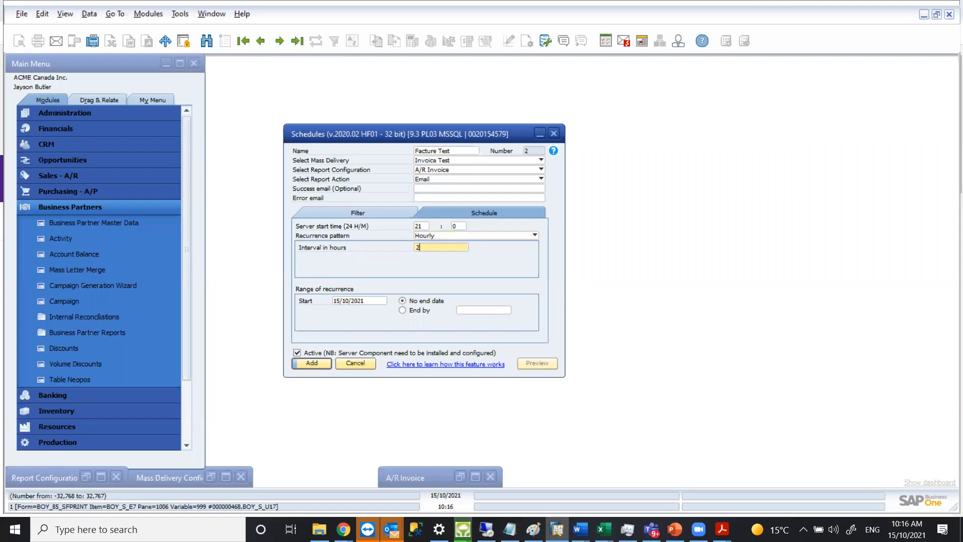
click(453, 237)
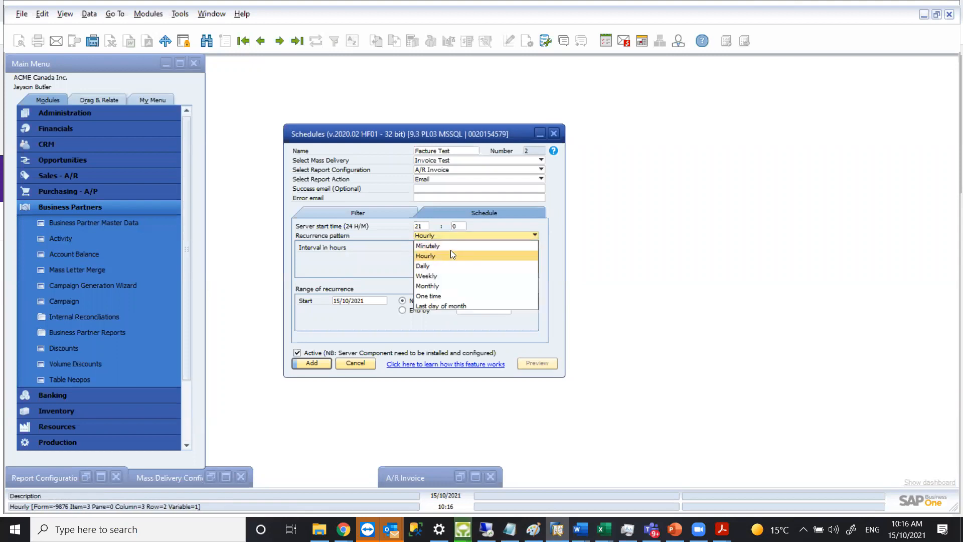
click(450, 246)
click(434, 249)
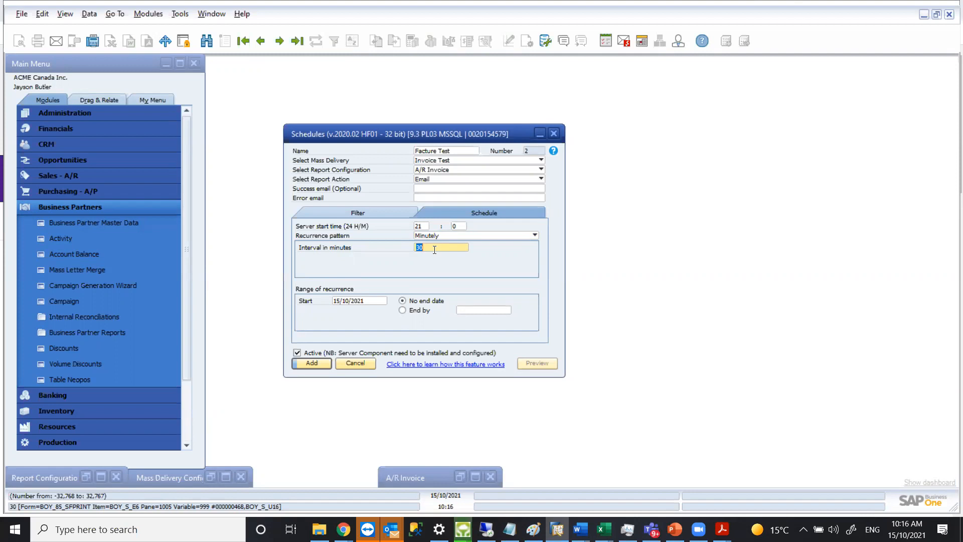
- Set the recurrence pattern to Monthly on day 6 of the month
click(456, 233)
click(446, 286)
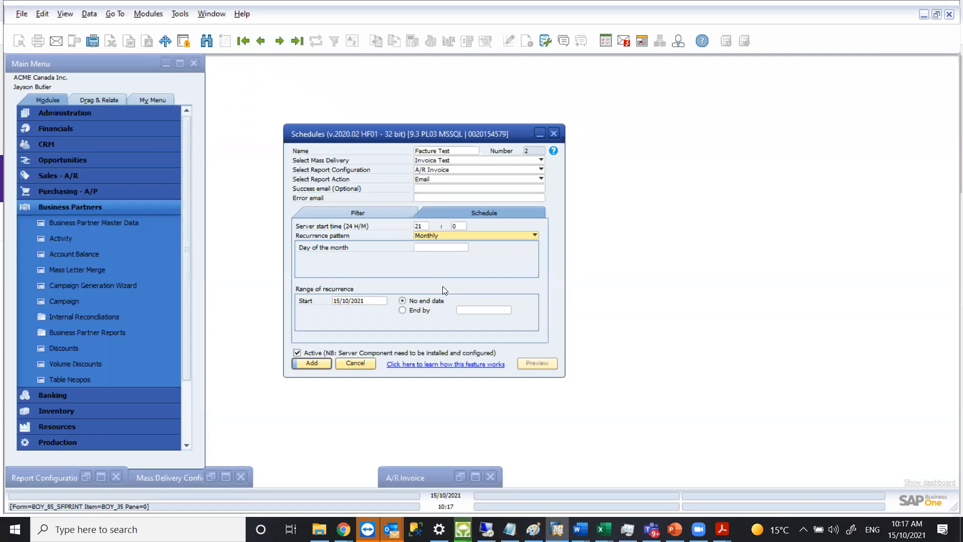
click(432, 248)
text(6)
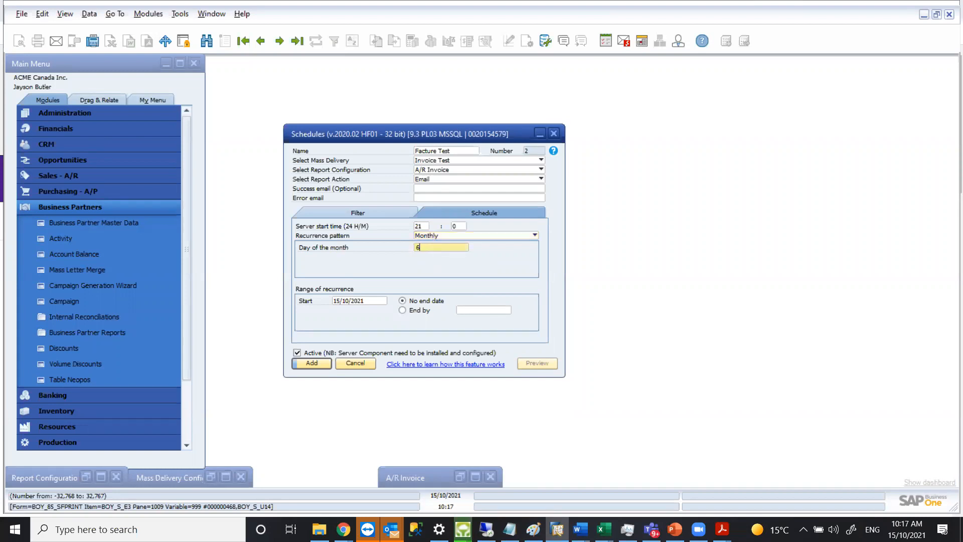
- Try the One time and Last day of month recurrence patterns, and cancel the new schedule
click(453, 234)
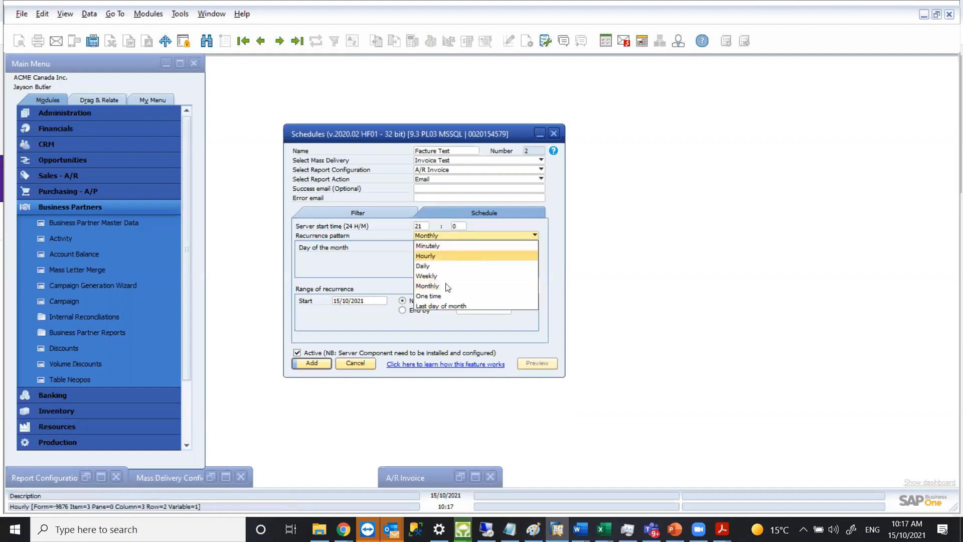
click(444, 296)
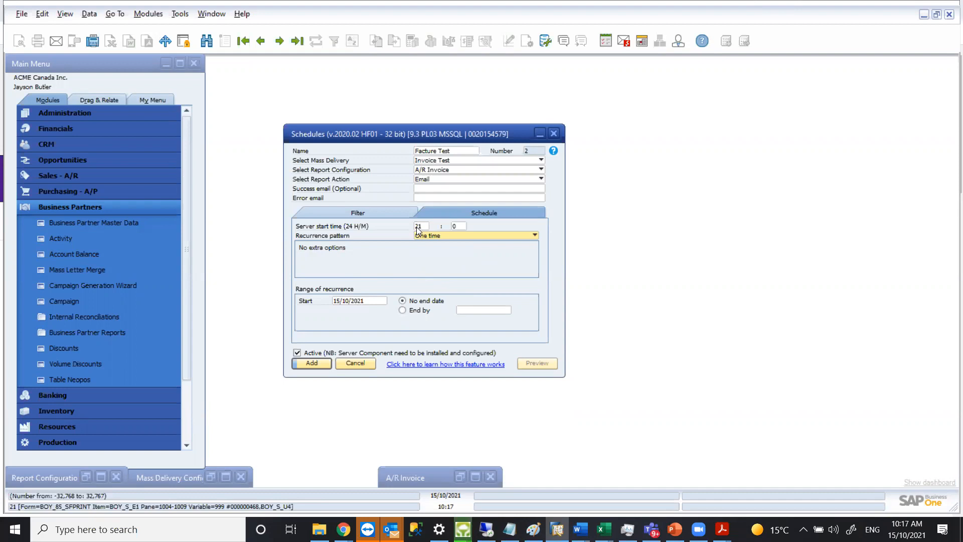
click(453, 236)
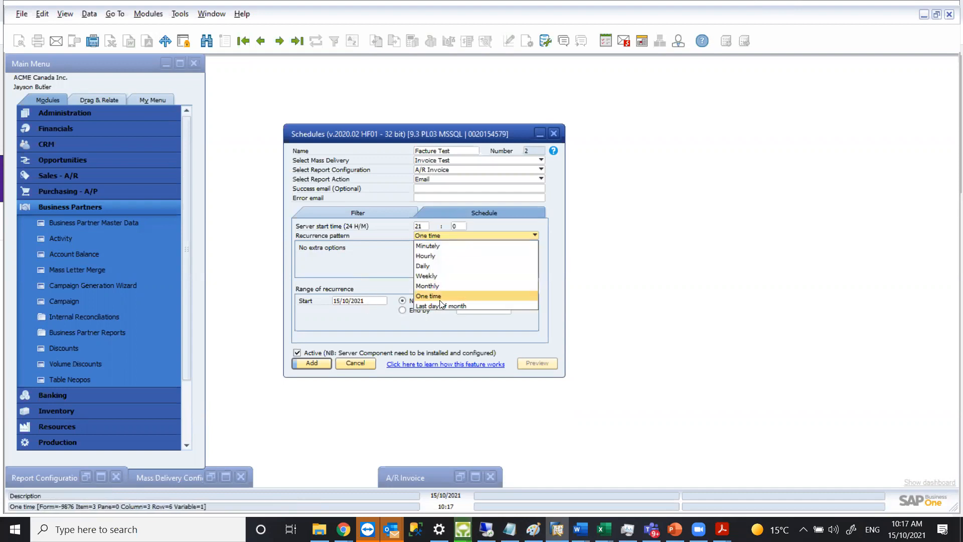
click(440, 305)
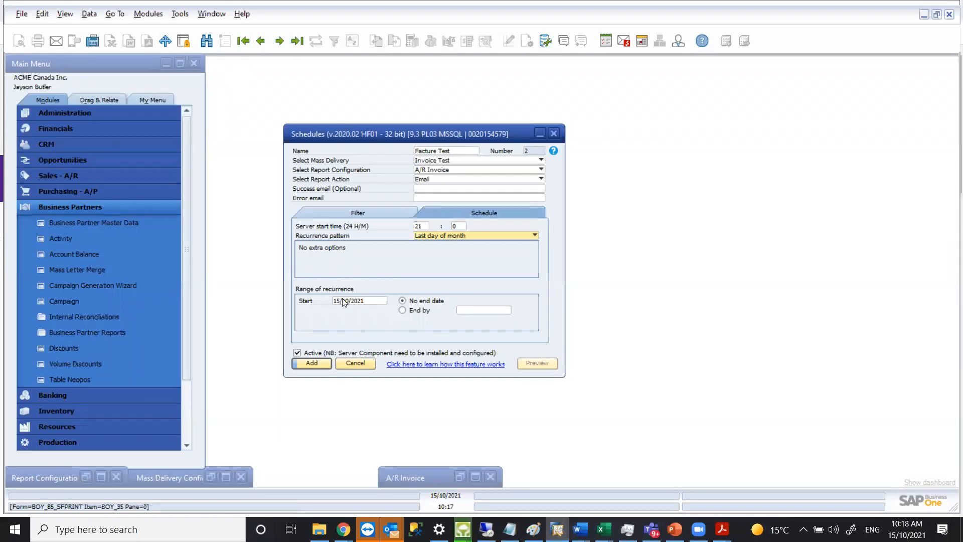
click(353, 362)
- Start a Sales - A/R mass delivery for the Invoice Test document with the A/R Invoice report configuration
click(127, 208)
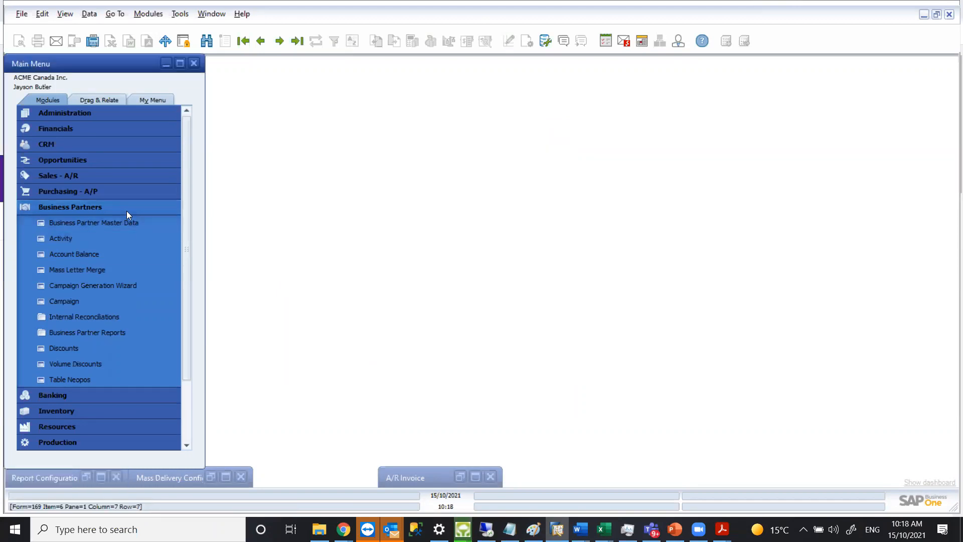
click(111, 177)
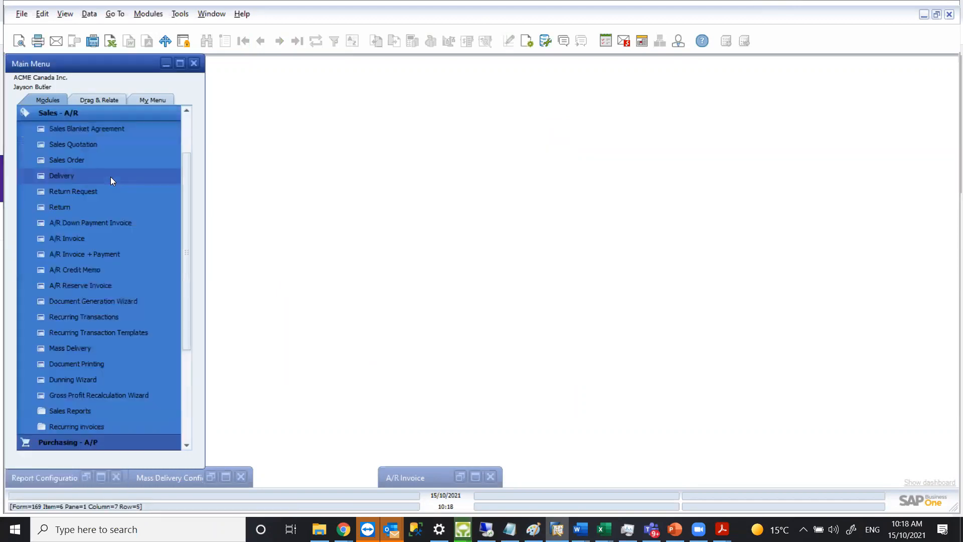
click(92, 346)
click(163, 165)
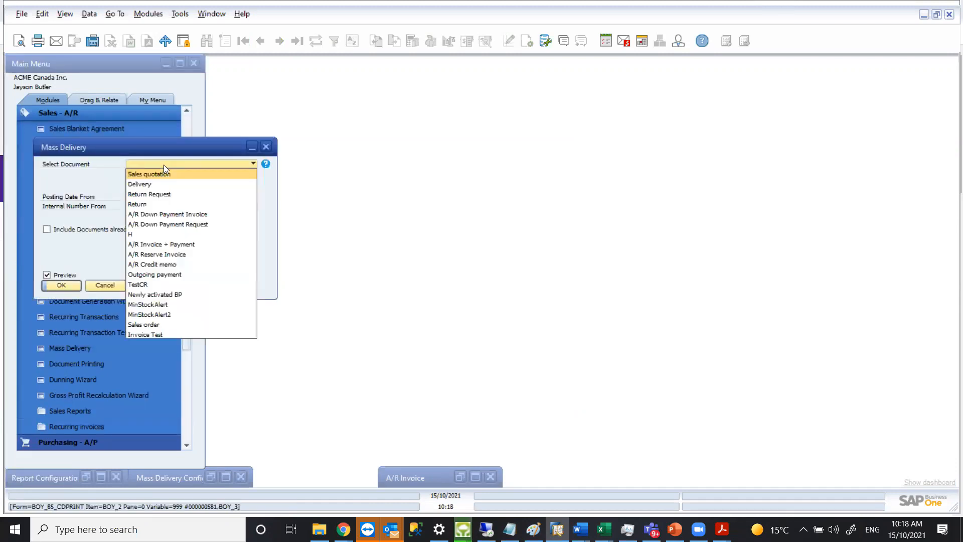
click(169, 333)
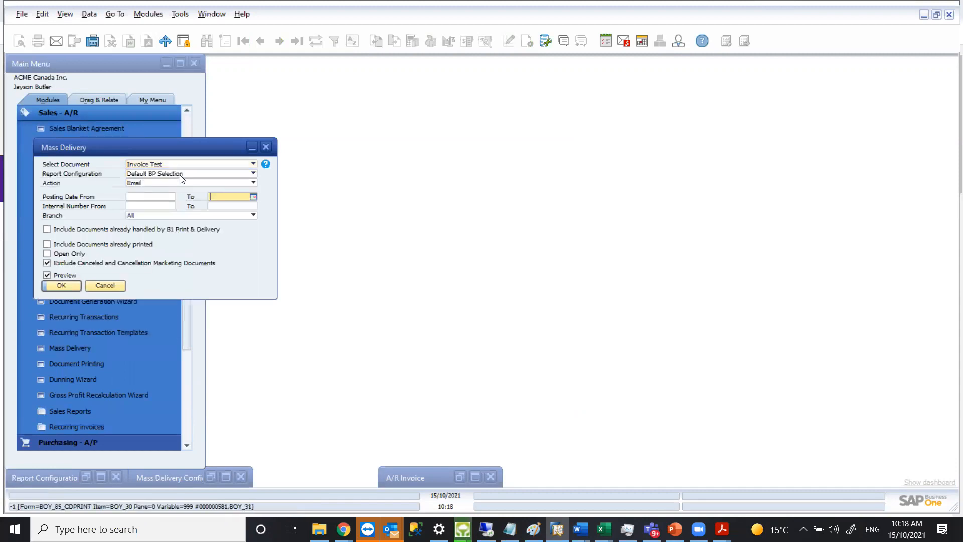
click(180, 174)
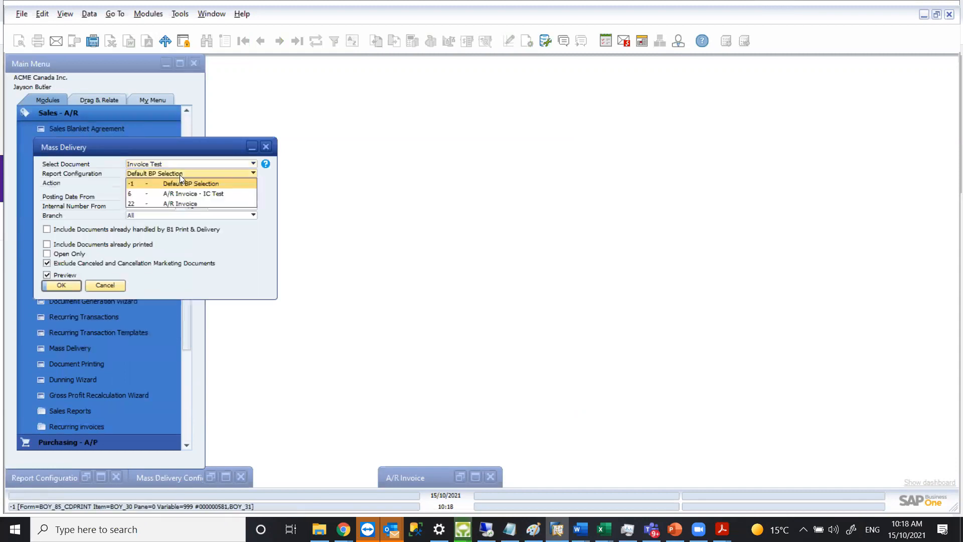
click(184, 202)
- Include documents already printed and already handled by B1 Print & Delivery, and email the first invoice in the preview
click(48, 244)
click(47, 229)
click(61, 285)
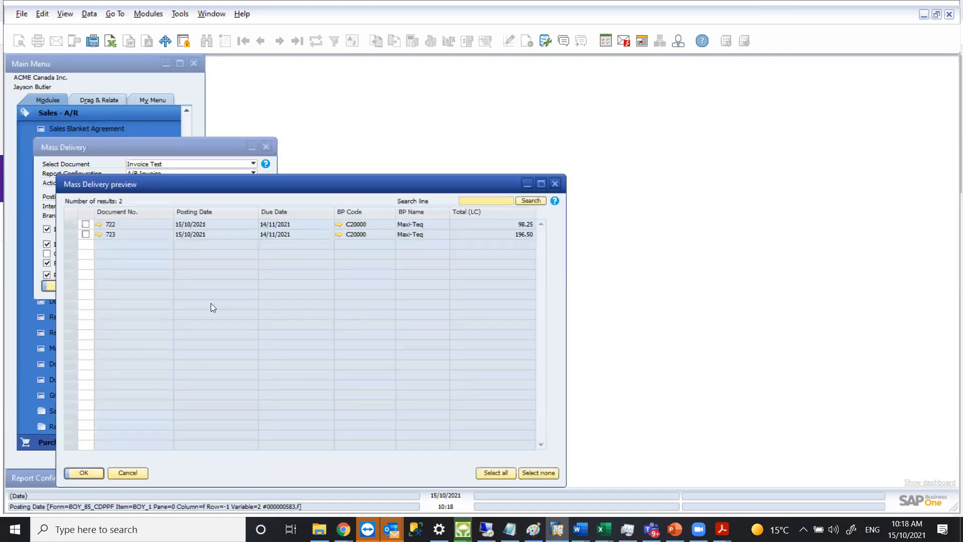
click(85, 226)
click(85, 472)
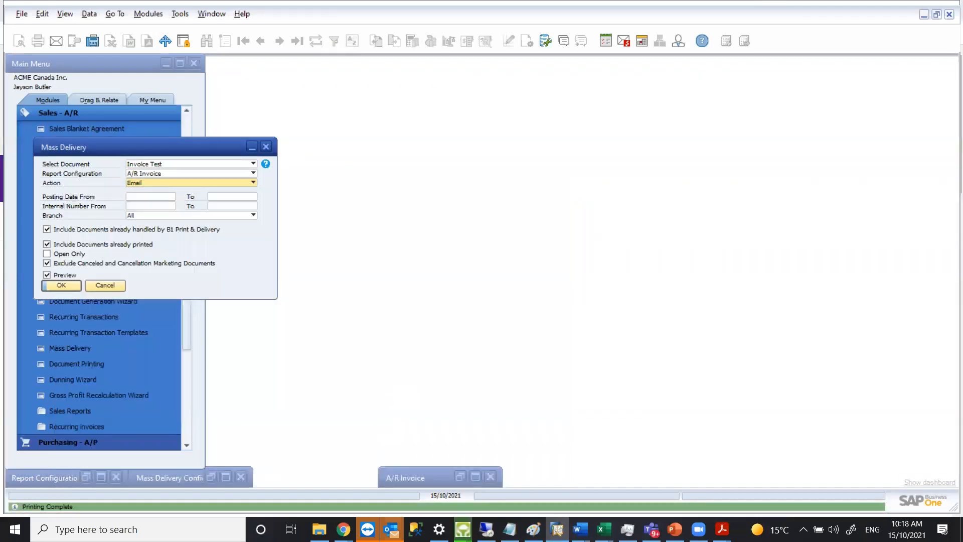
- Switch to Outlook and examine the received A/R Invoice email, checking its amount and PDF attachment
right_click(392, 529)
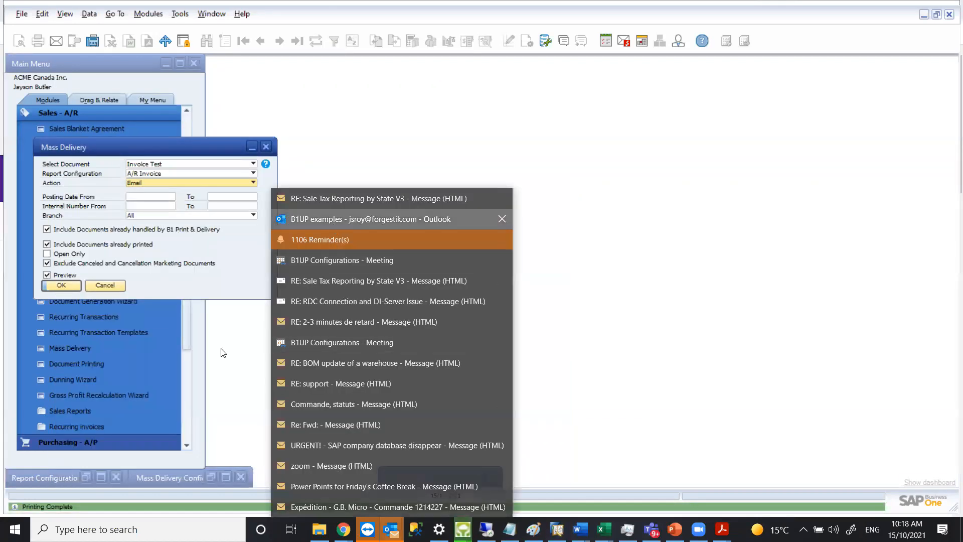
click(334, 221)
click(53, 233)
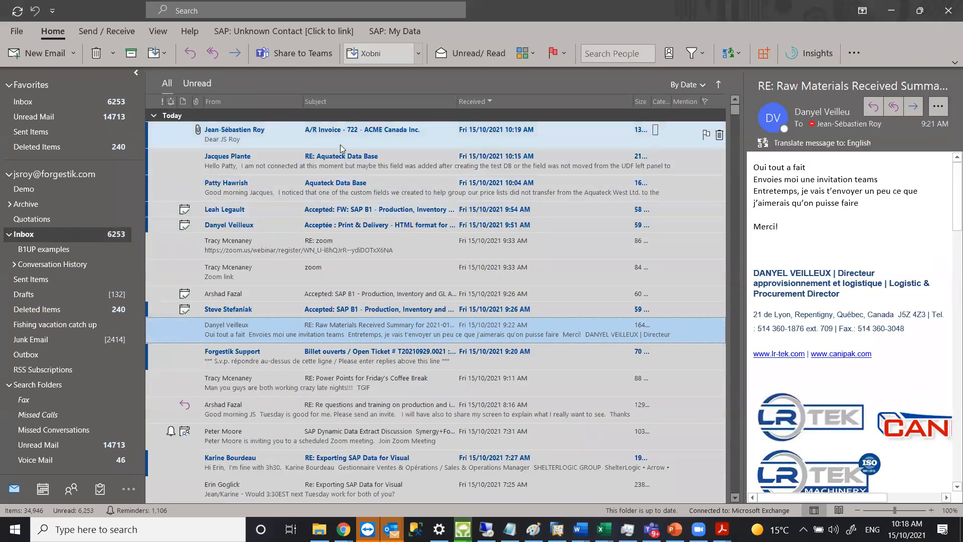
click(340, 145)
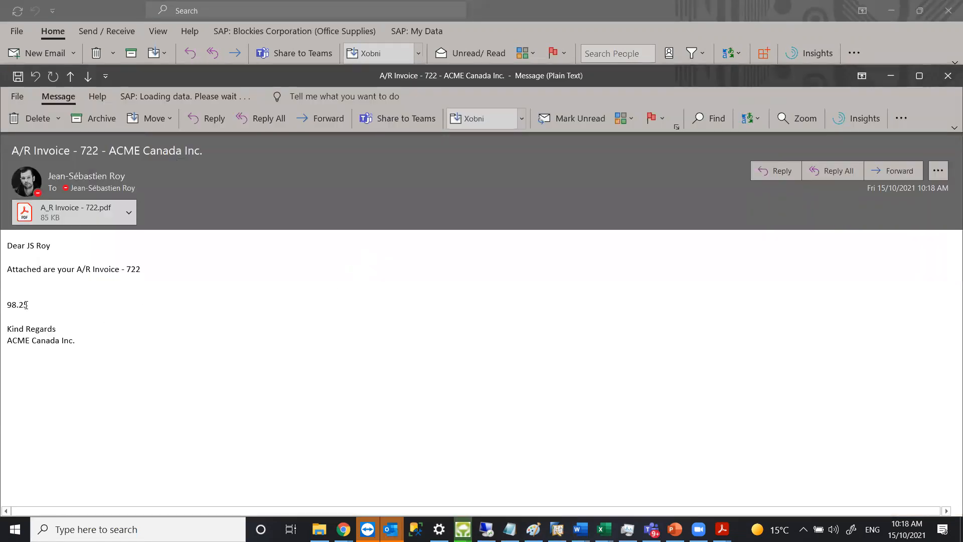
double_click(26, 304)
click(102, 311)
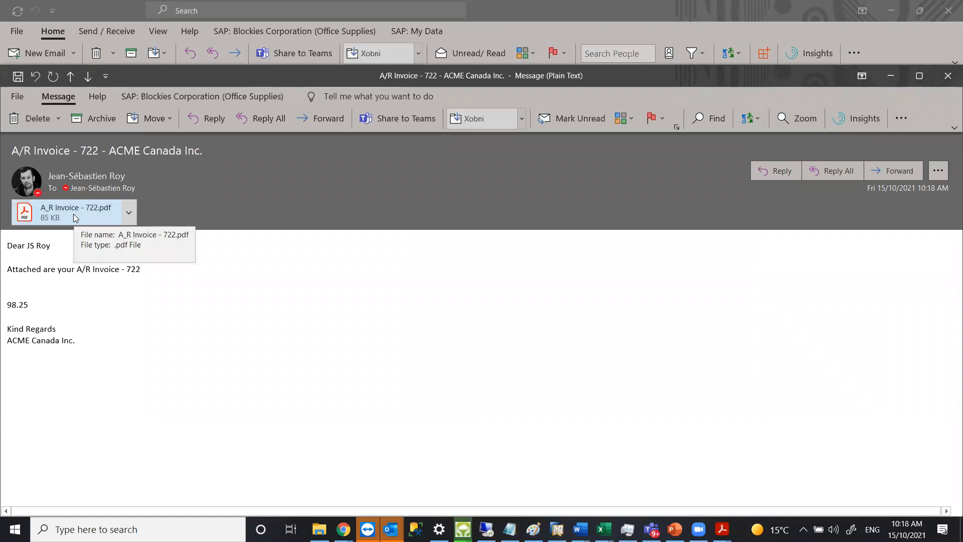
click(948, 76)
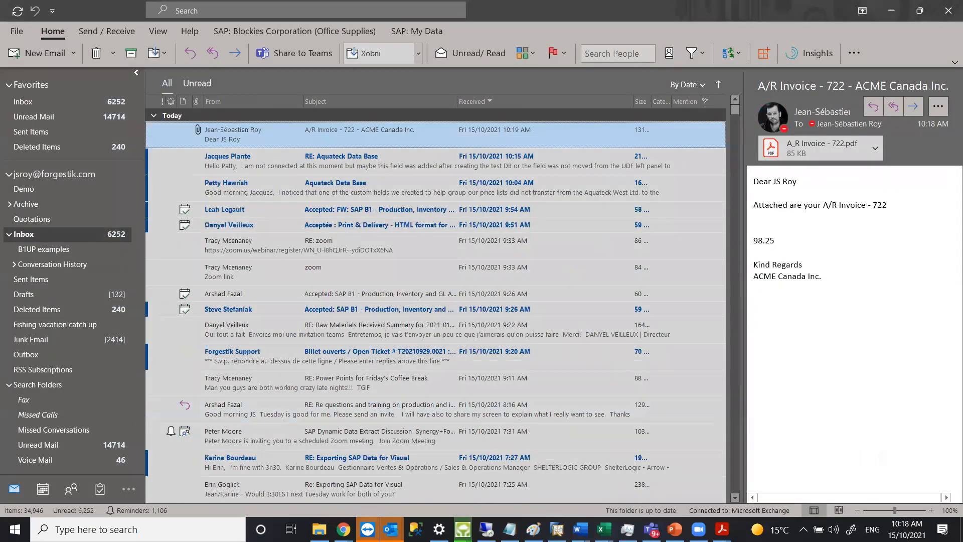
- Return to SAP Business One, preview the delivery excluding documents already handled by B1 Print & Delivery, and cancel it
click(557, 529)
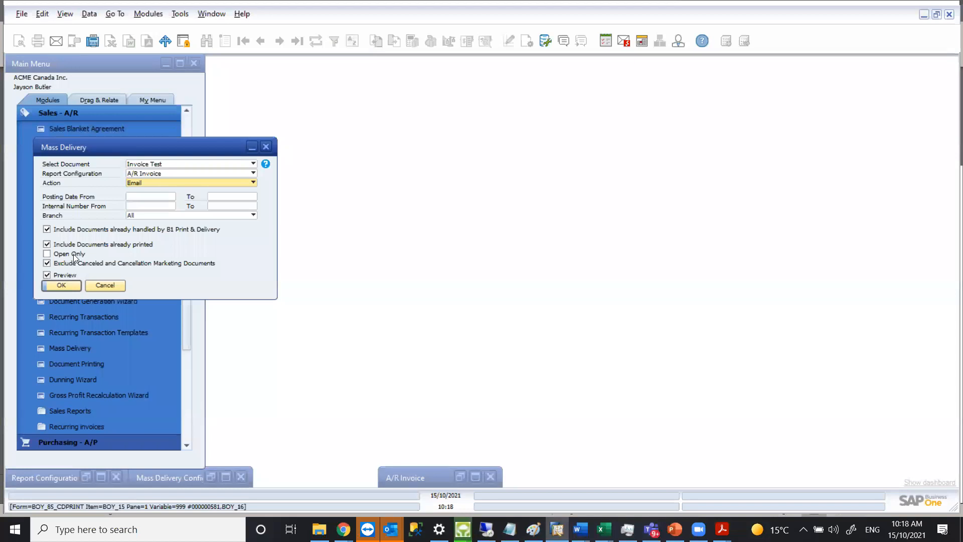
click(46, 230)
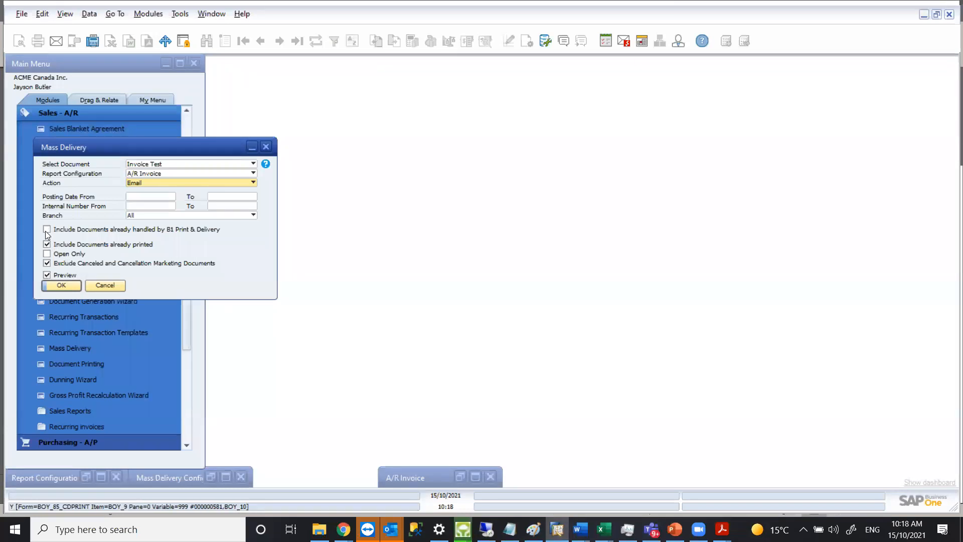
click(61, 285)
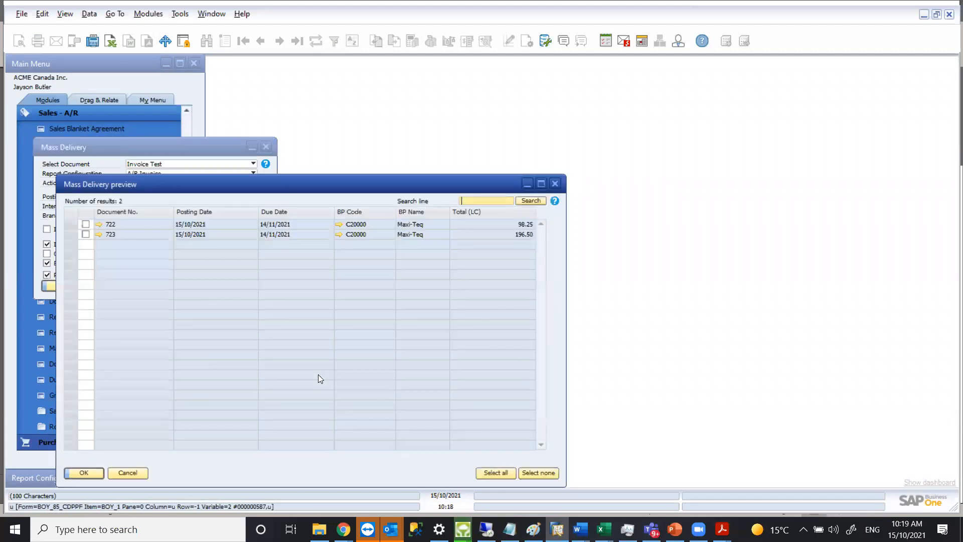
click(136, 475)
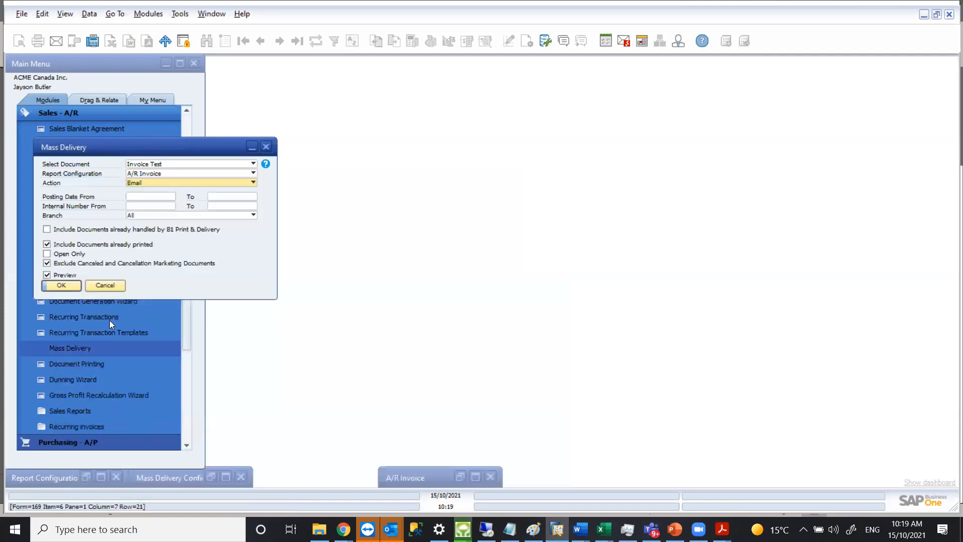
click(103, 288)
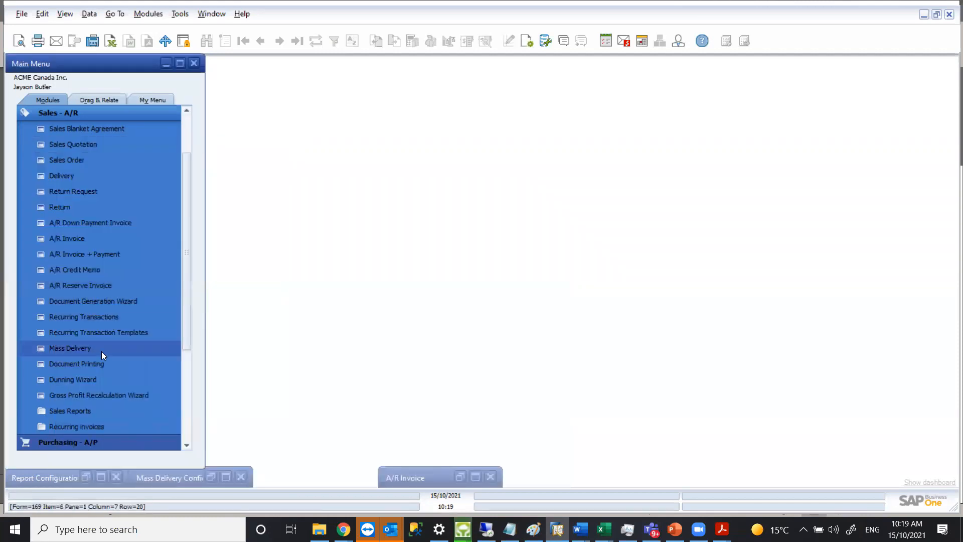
- Open a fresh mass delivery and select Invoice Test with the A/R Invoice report configuration
click(101, 351)
click(191, 164)
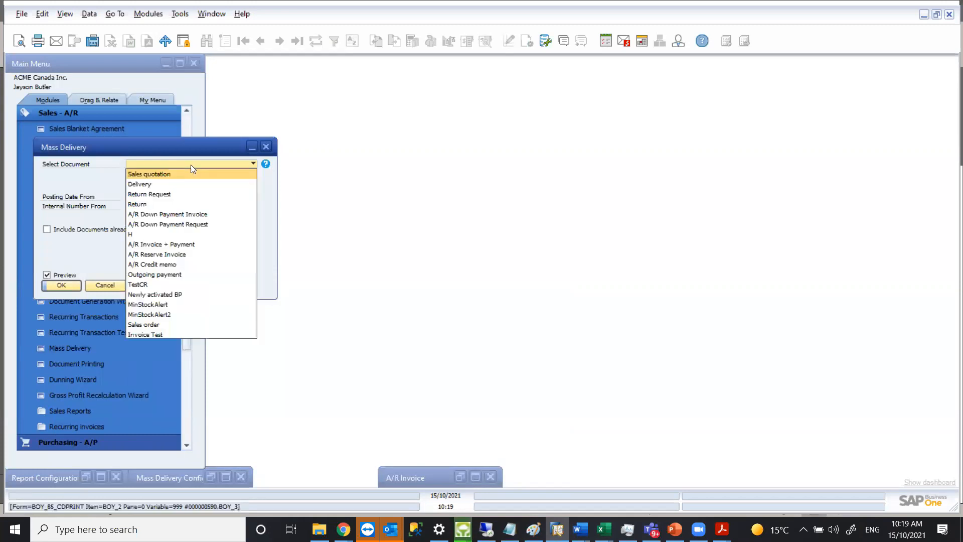
click(165, 333)
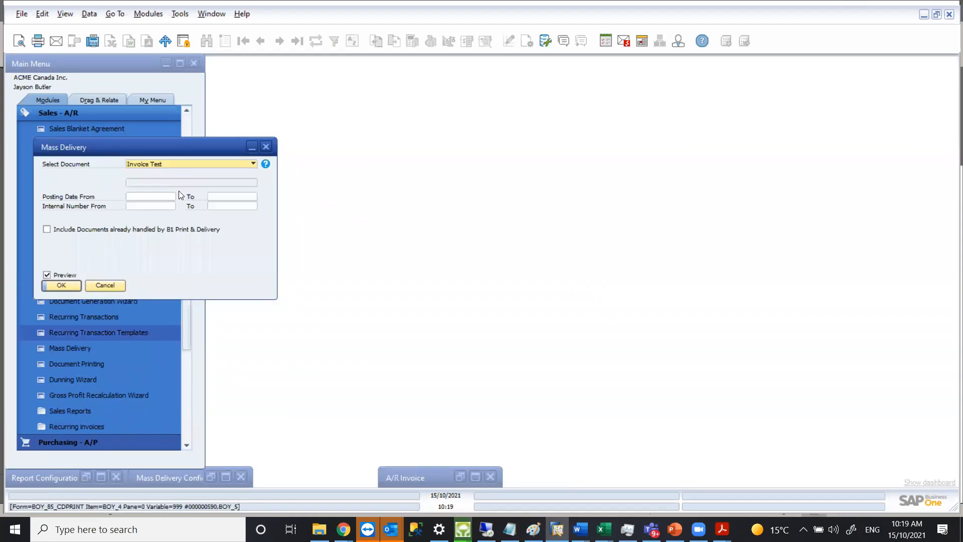
click(180, 178)
click(179, 203)
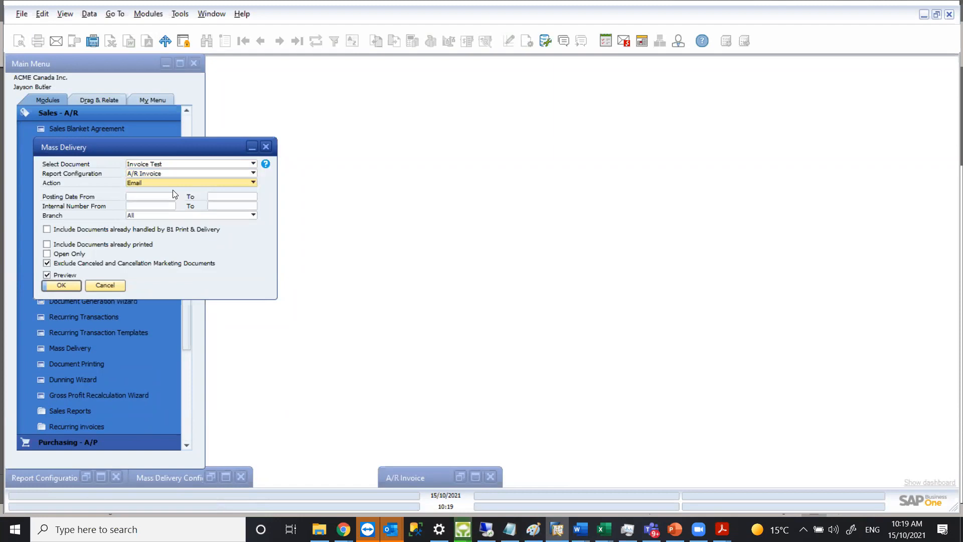
- Preview the Email mass delivery including documents already printed, move the preview beside the selection criteria to compare them, and cancel both
click(60, 287)
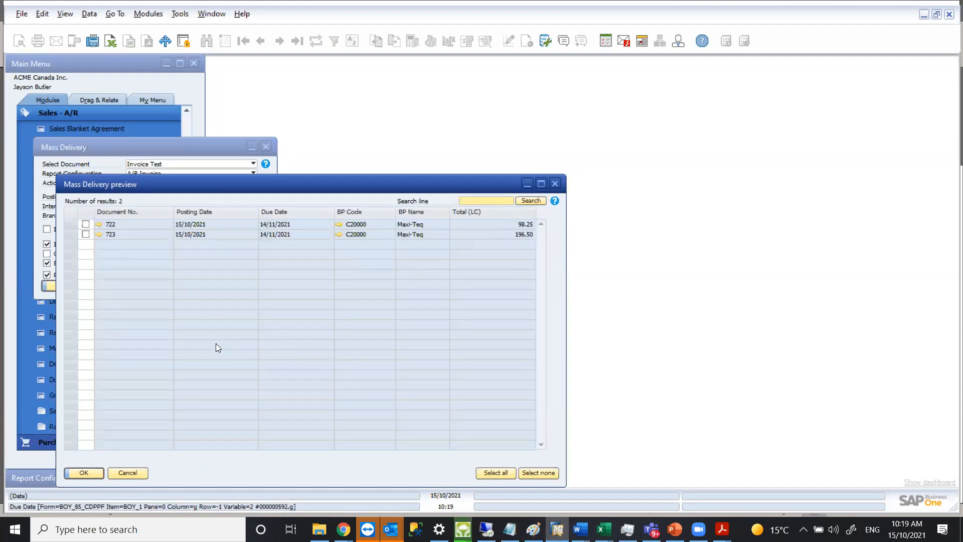
drag(260, 191, 532, 171)
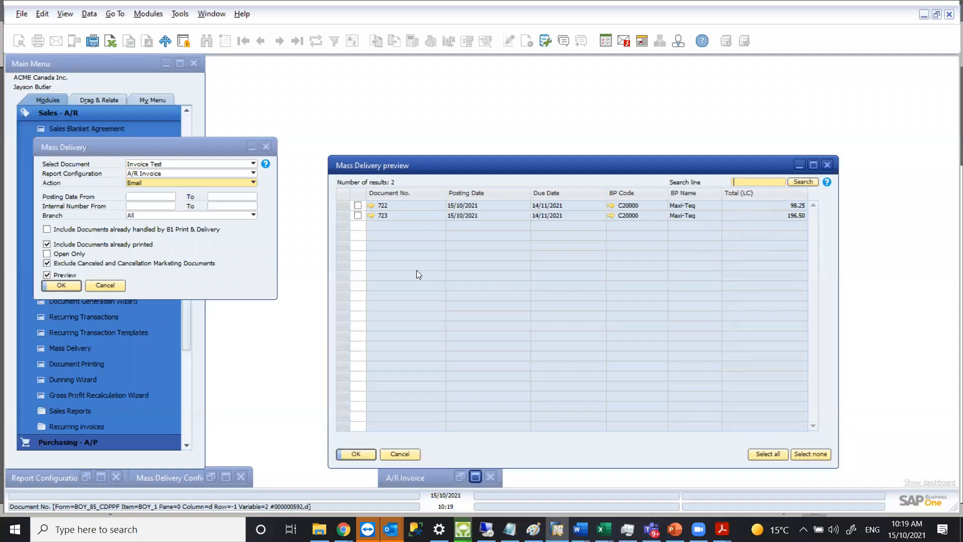
click(405, 453)
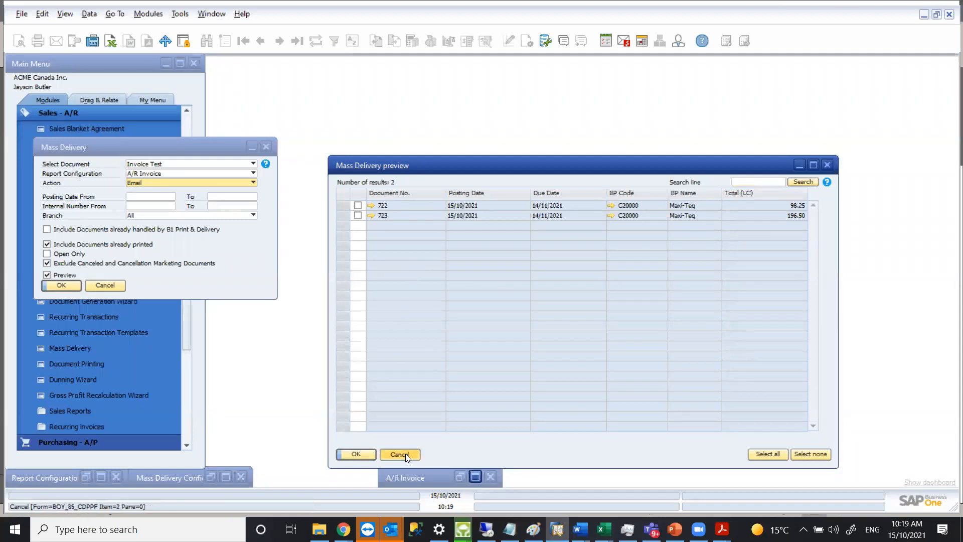
click(105, 286)
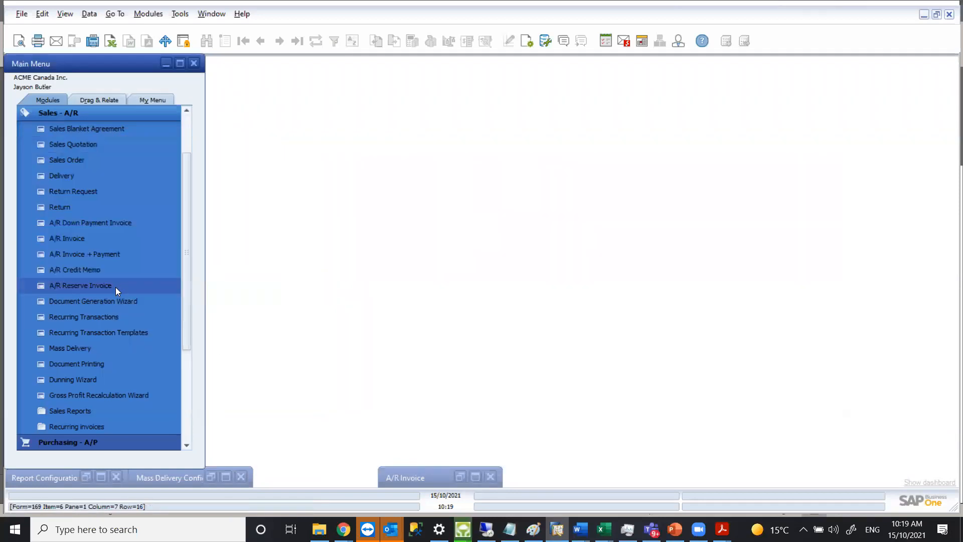
click(175, 479)
click(402, 384)
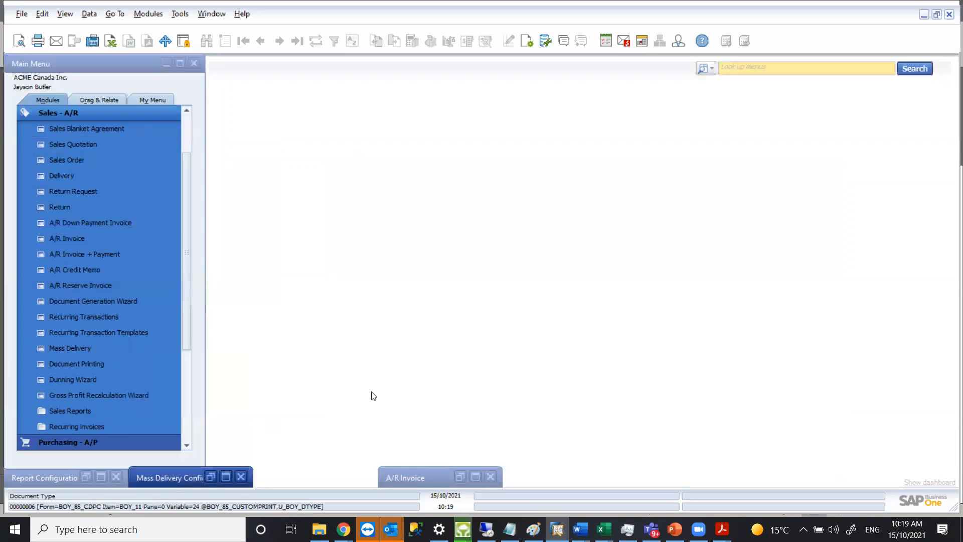
click(30, 482)
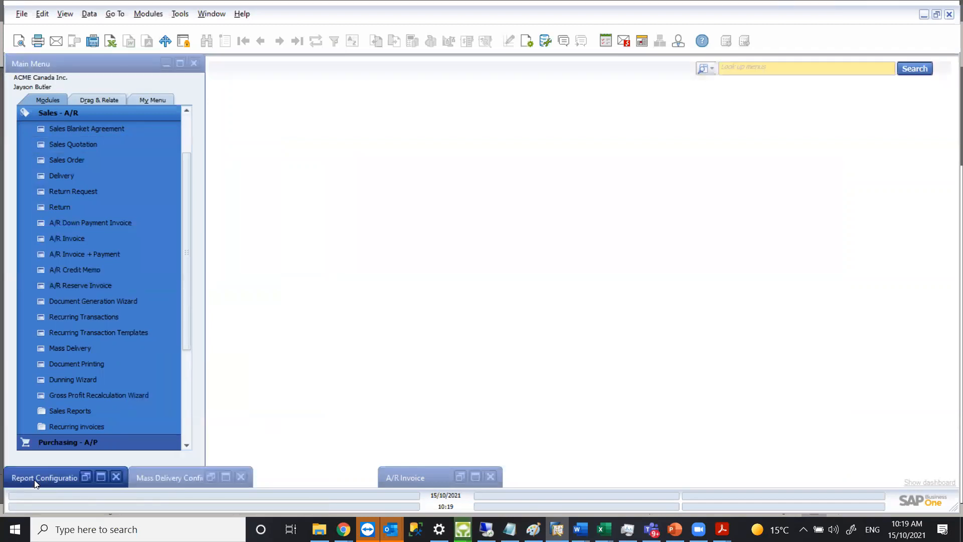
click(418, 480)
click(299, 362)
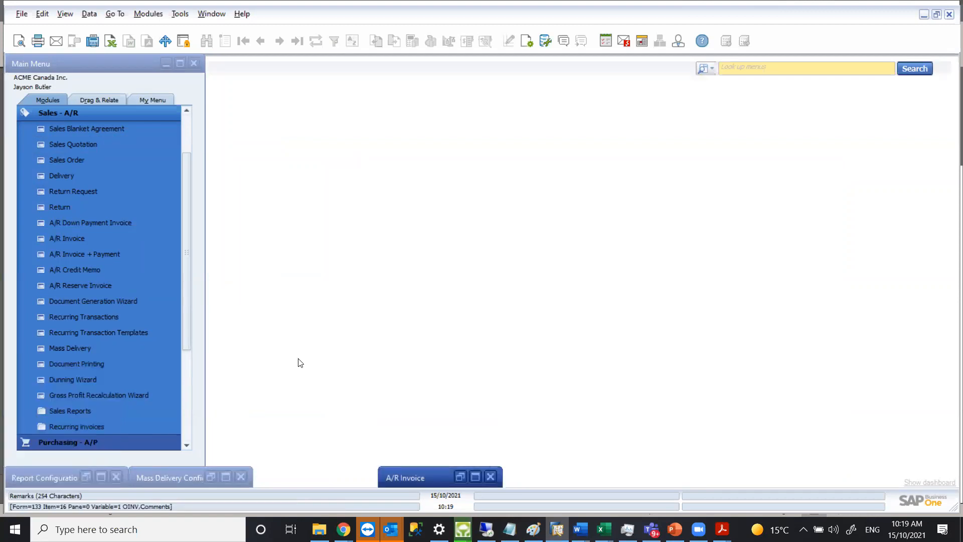